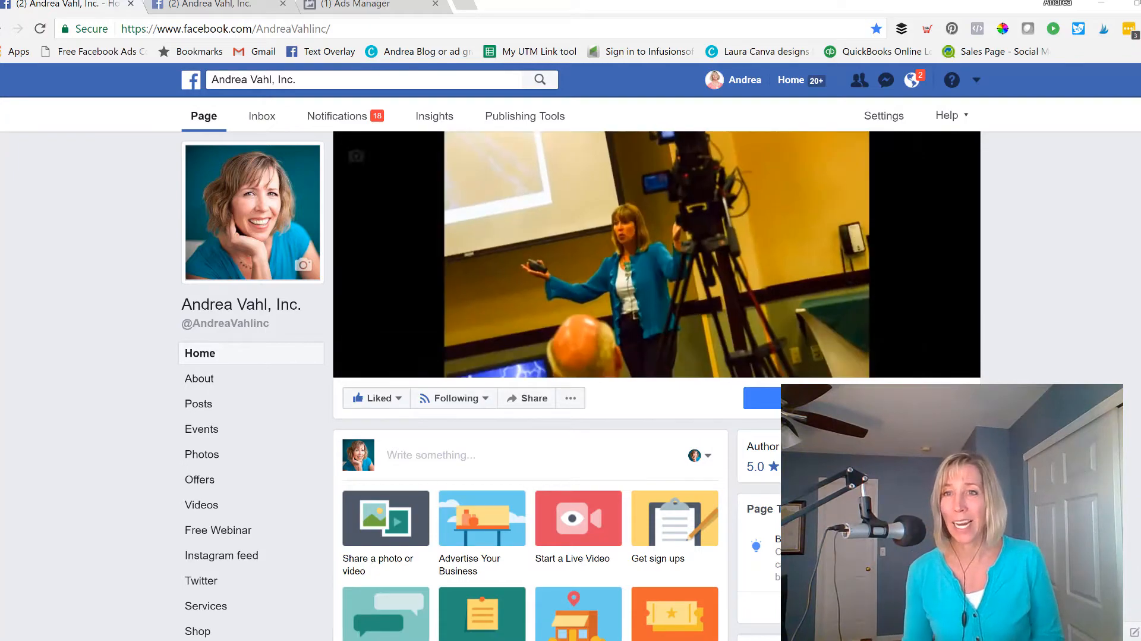
Examine the page's latest post about building a Facebook Marketing Funnel, including its reach and comments.
{"action": "scroll", "coordinate": [1133, 303], "scroll_direction": "down", "scroll_amount": 3}
{"action": "scroll", "coordinate": [1133, 304], "scroll_direction": "down", "scroll_amount": 10}
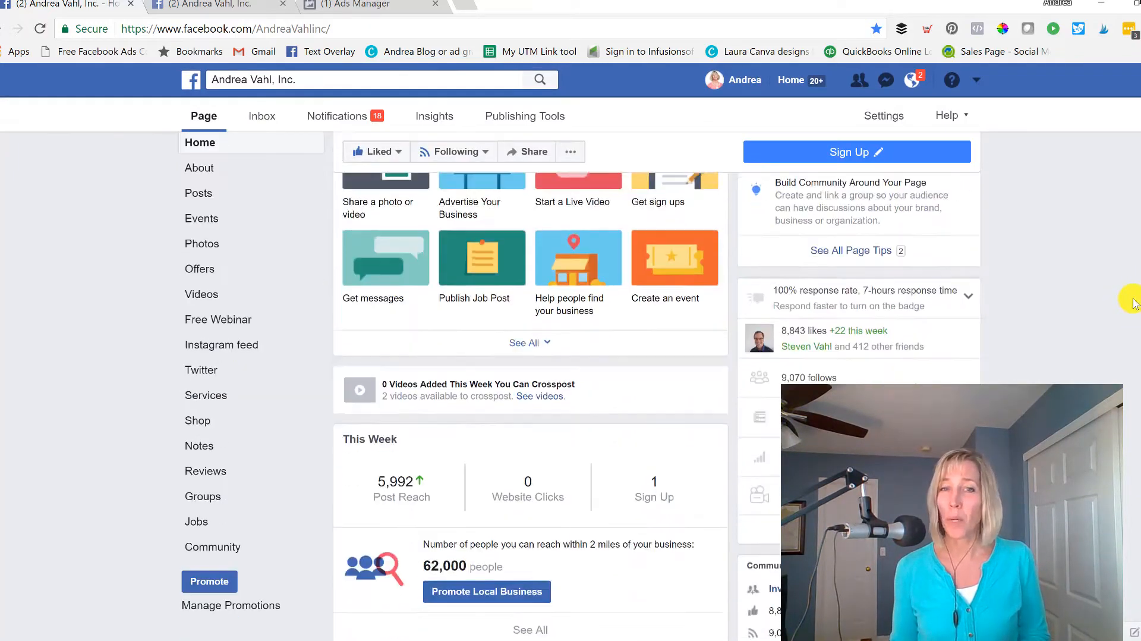
{"action": "scroll", "coordinate": [1133, 303], "scroll_direction": "down", "scroll_amount": 7}
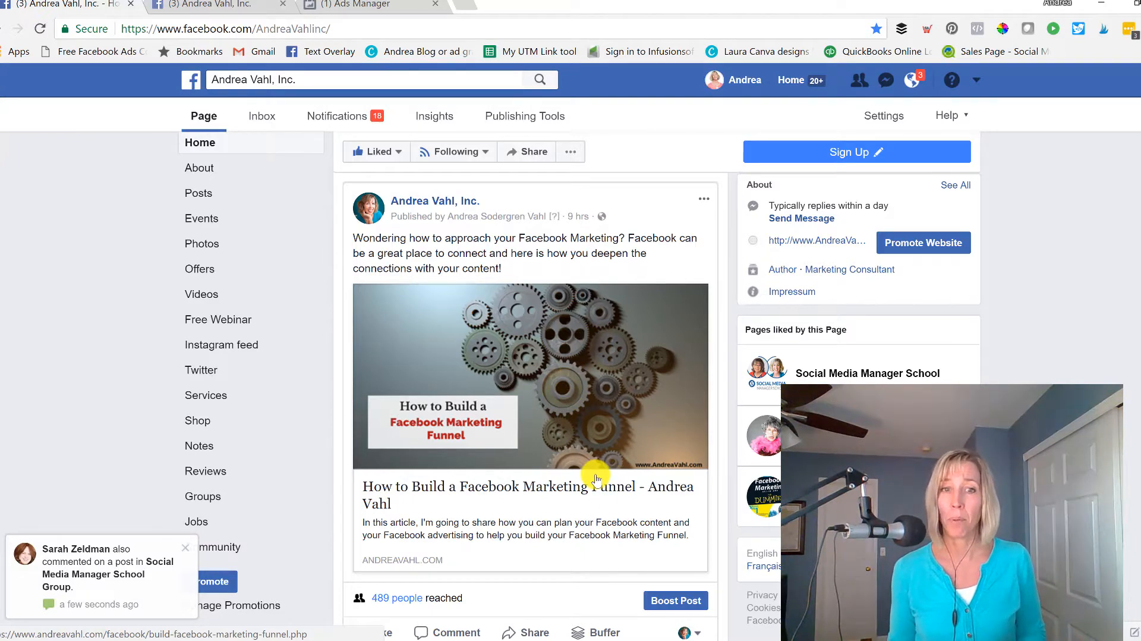
{"action": "scroll", "coordinate": [585, 533], "scroll_direction": "down", "scroll_amount": 3}
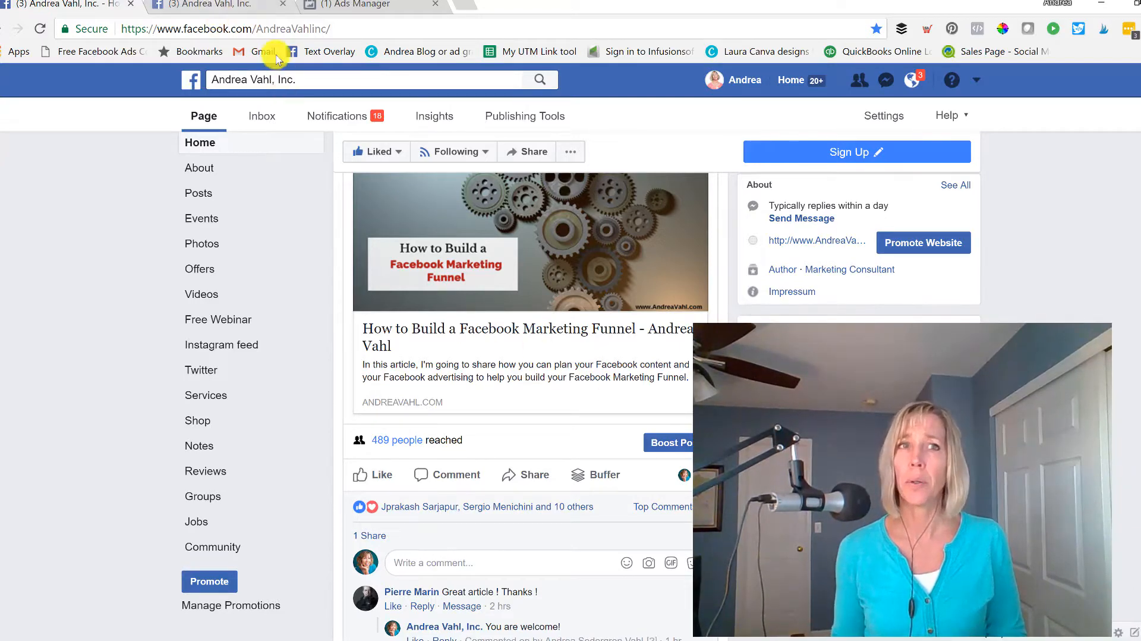
Open the page's post insights and show the Engagement Rate for all published posts.
{"action": "left_click", "coordinate": [253, 11]}
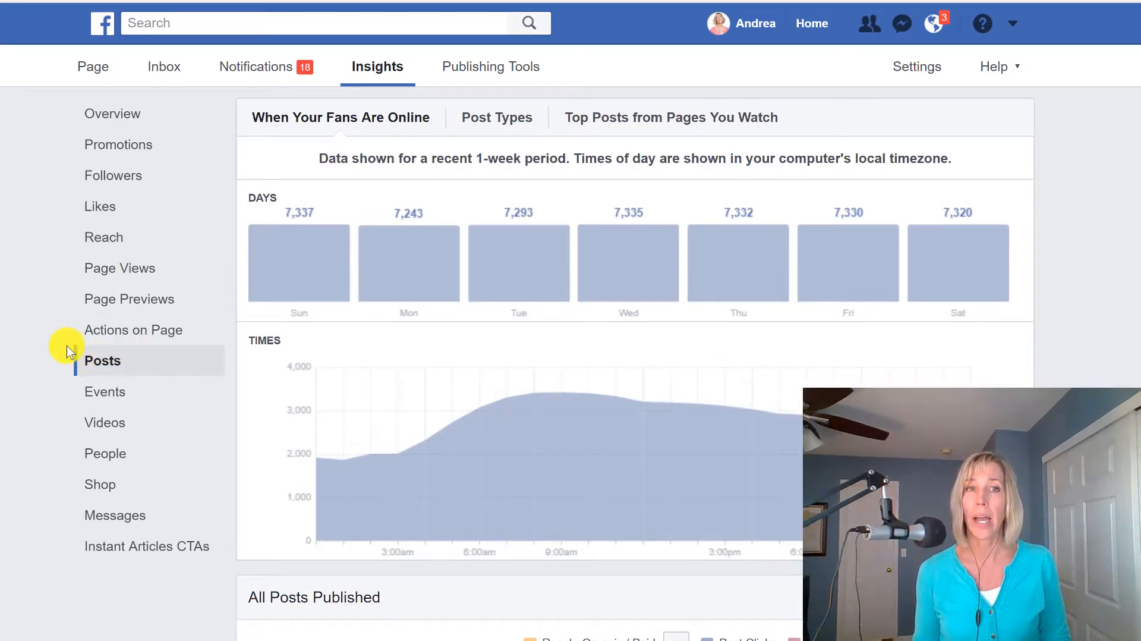
{"action": "scroll", "coordinate": [69, 351], "scroll_direction": "down", "scroll_amount": 5}
{"action": "scroll", "coordinate": [571, 357], "scroll_direction": "down", "scroll_amount": 2}
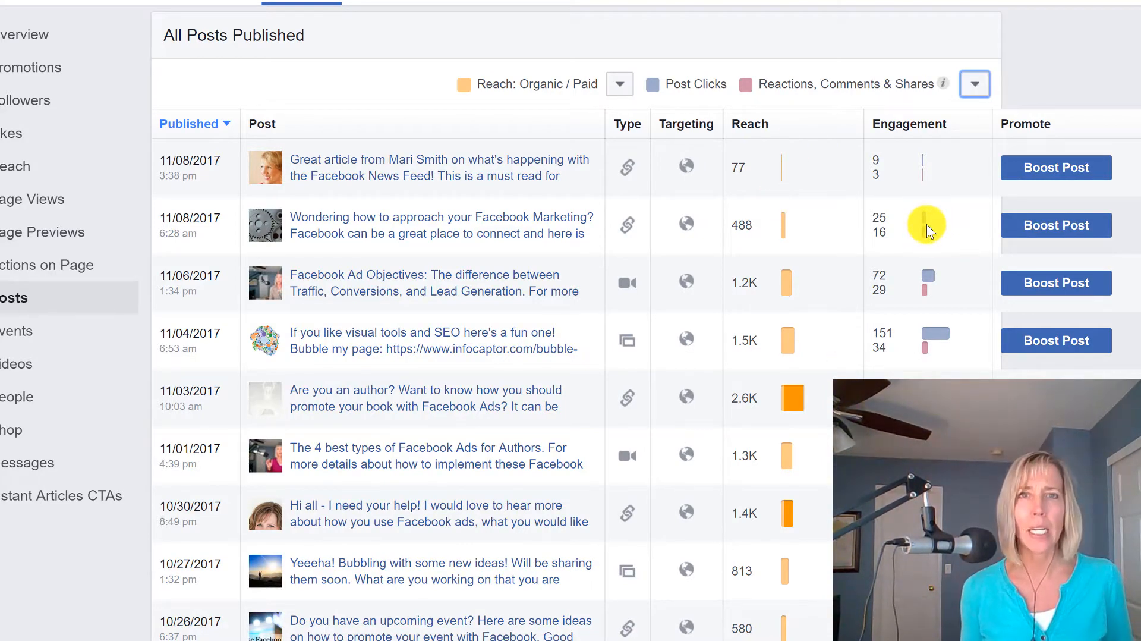
{"action": "left_click", "coordinate": [976, 89]}
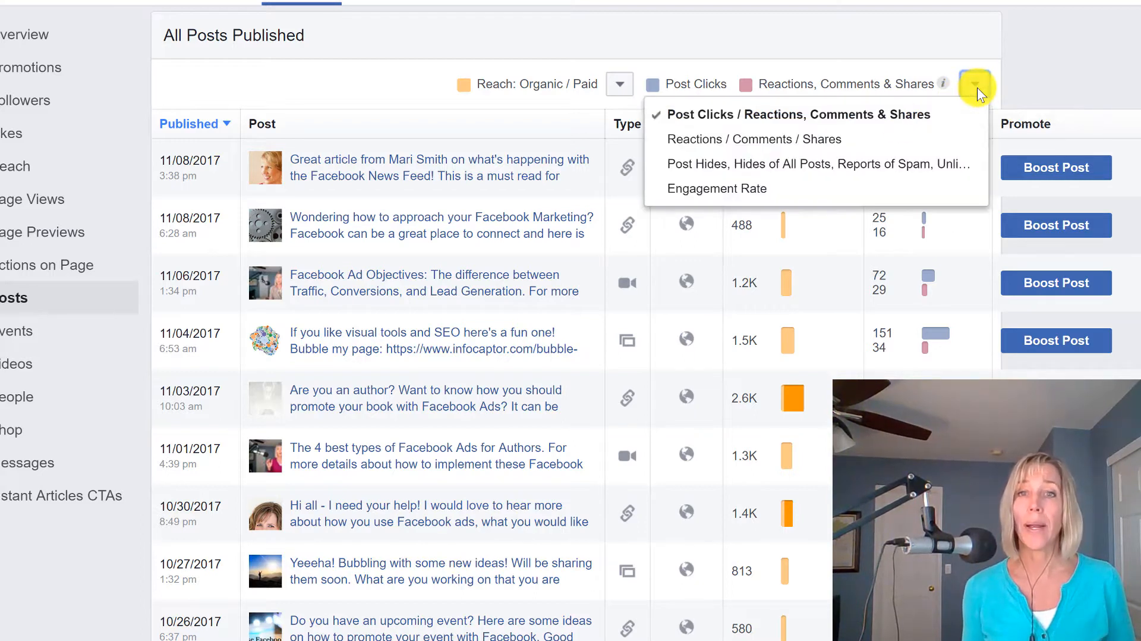
{"action": "left_click", "coordinate": [747, 193]}
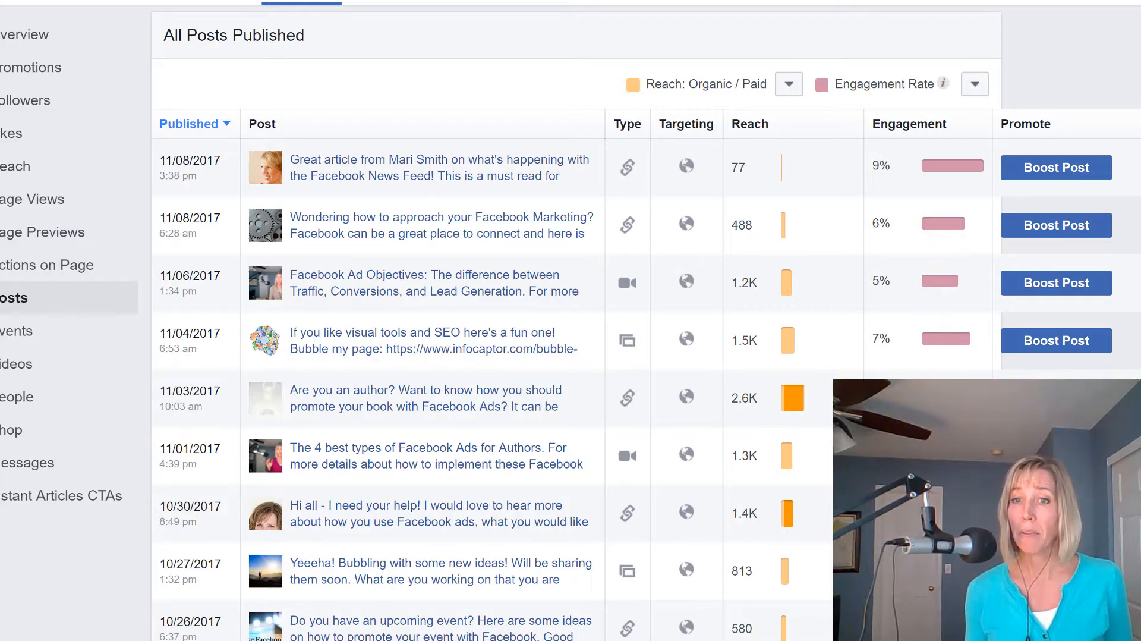
Start boosting the "Wondering how to approach your Facebook Marketing?" post and review its button choices, keeping Learn More.
{"action": "scroll", "coordinate": [945, 226], "scroll_direction": "down", "scroll_amount": 5}
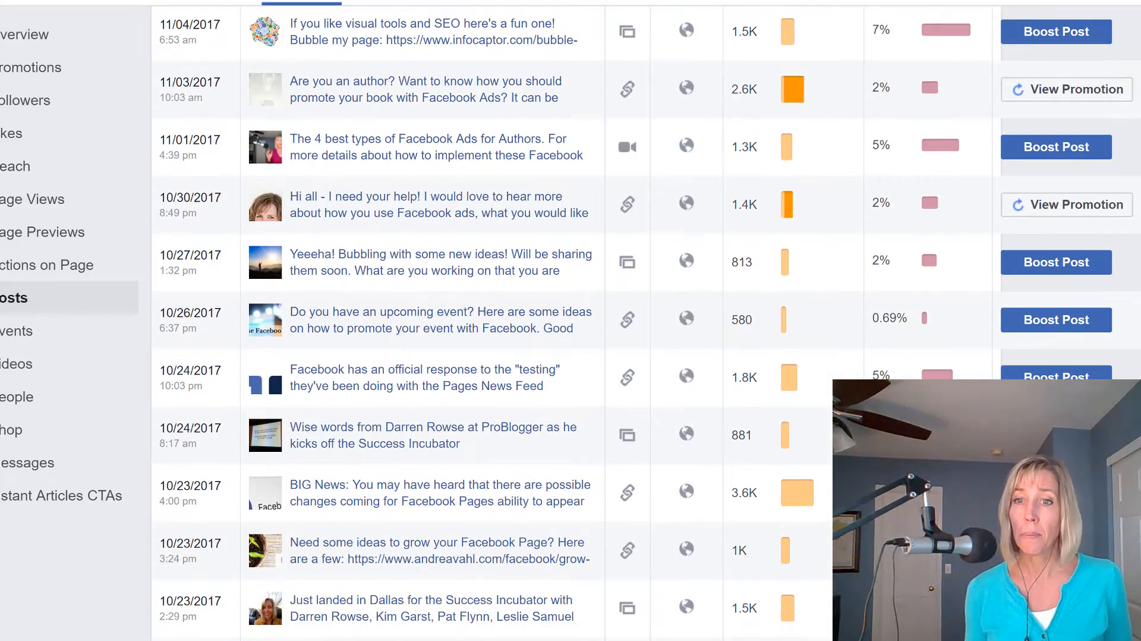
{"action": "scroll", "coordinate": [925, 381], "scroll_direction": "down", "scroll_amount": 2}
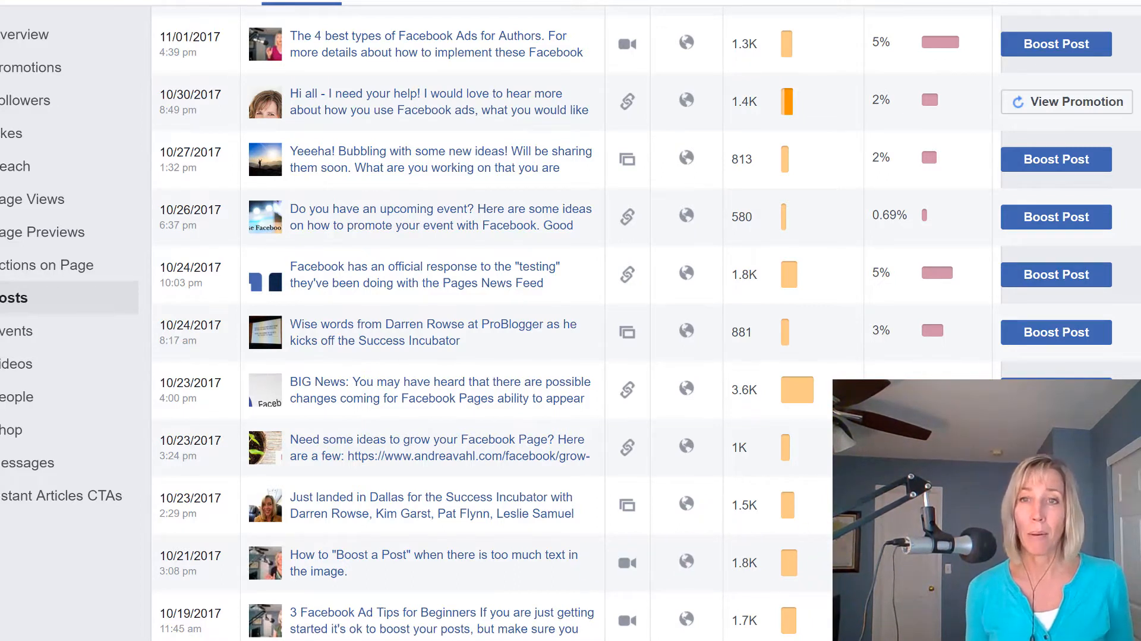
{"action": "scroll", "coordinate": [861, 182], "scroll_direction": "up", "scroll_amount": 7}
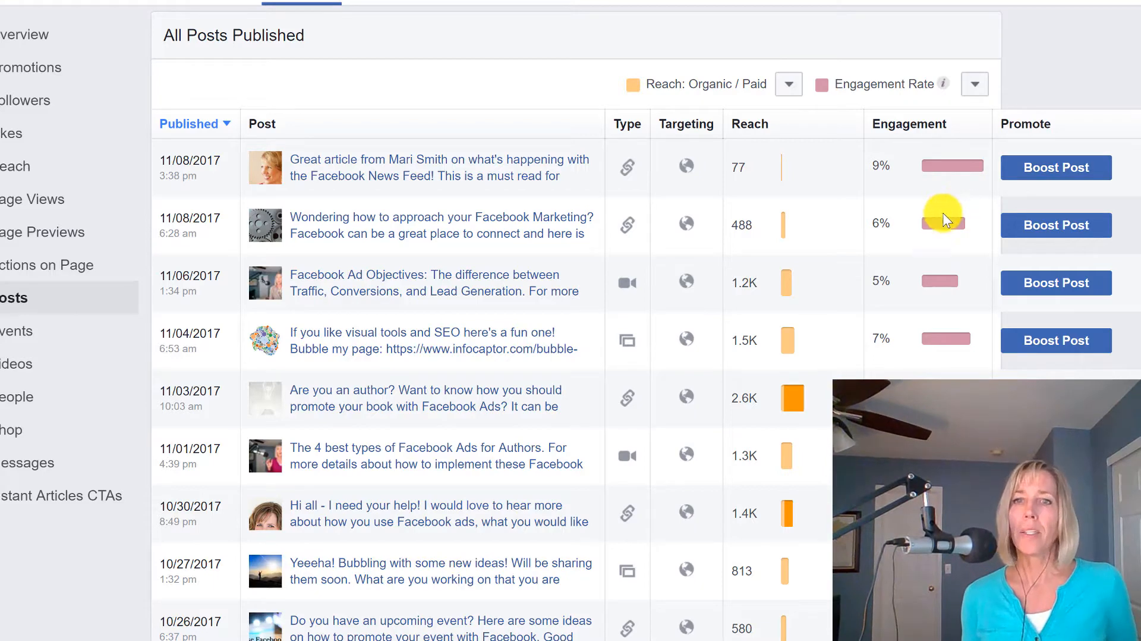
{"action": "left_click", "coordinate": [1068, 228]}
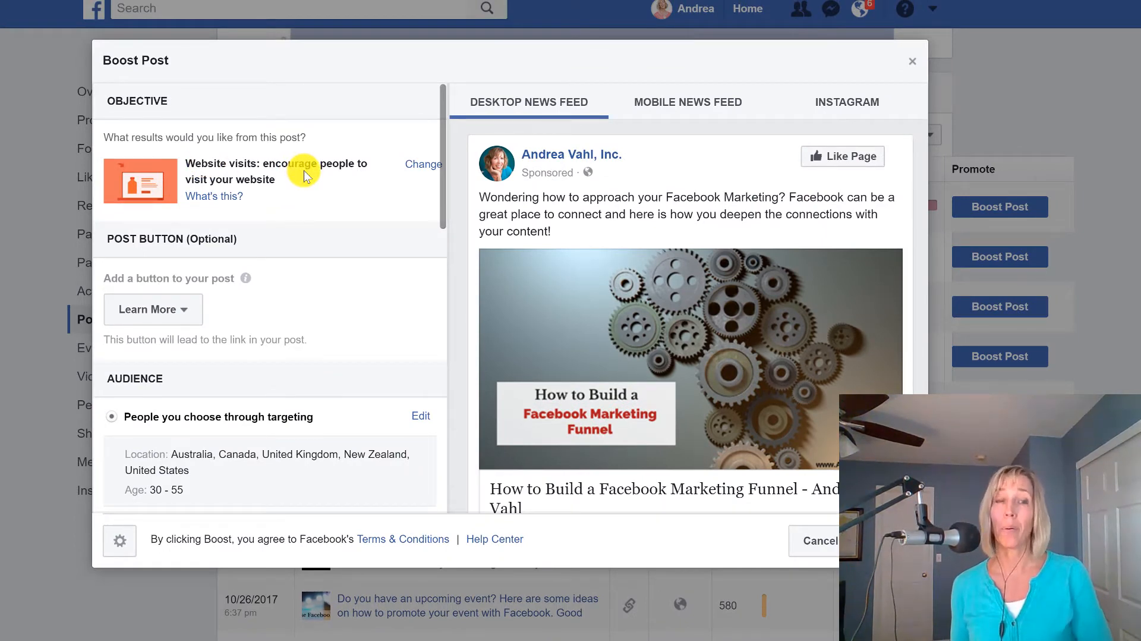
{"action": "left_click", "coordinate": [191, 308]}
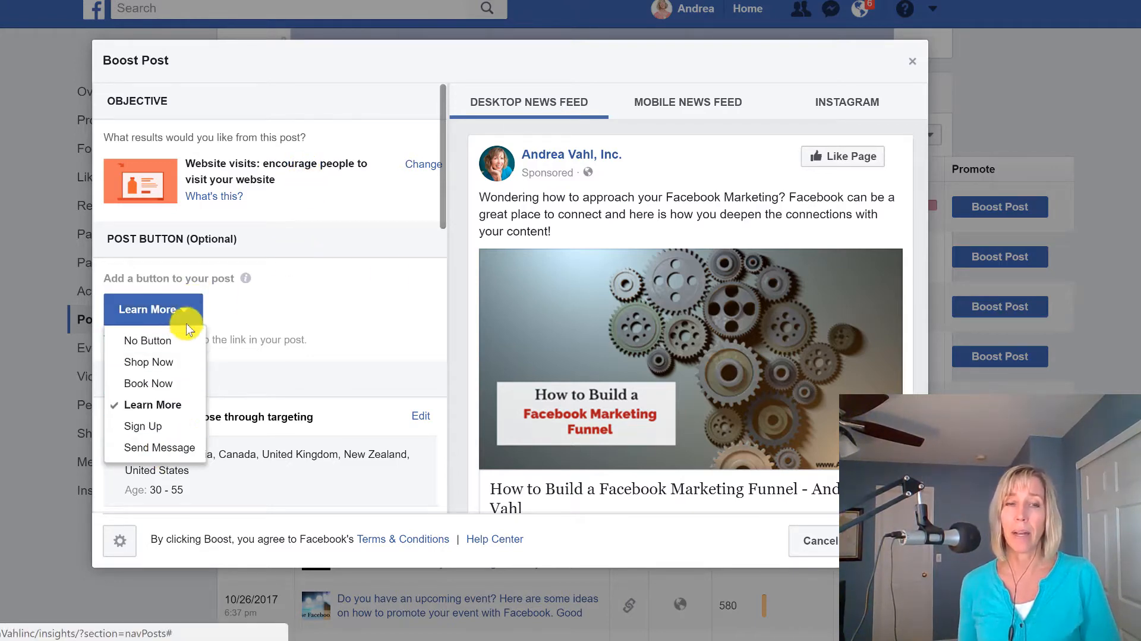
{"action": "left_click", "coordinate": [373, 310]}
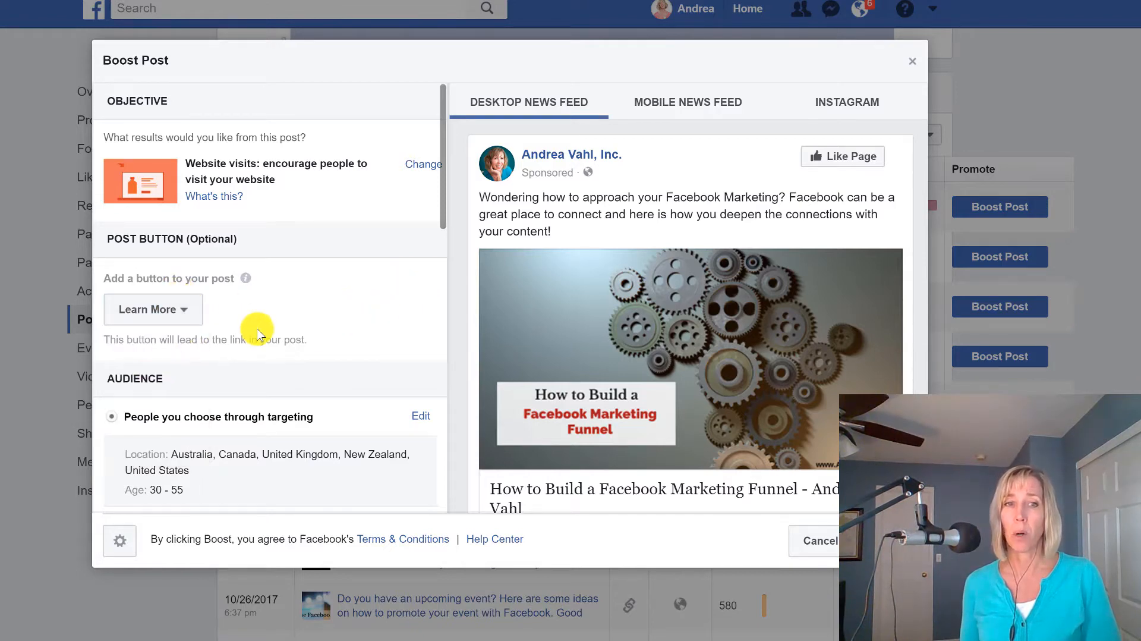
Open the "People you choose through targeting" audience of the boost for editing.
{"action": "scroll", "coordinate": [272, 324], "scroll_direction": "down", "scroll_amount": 2}
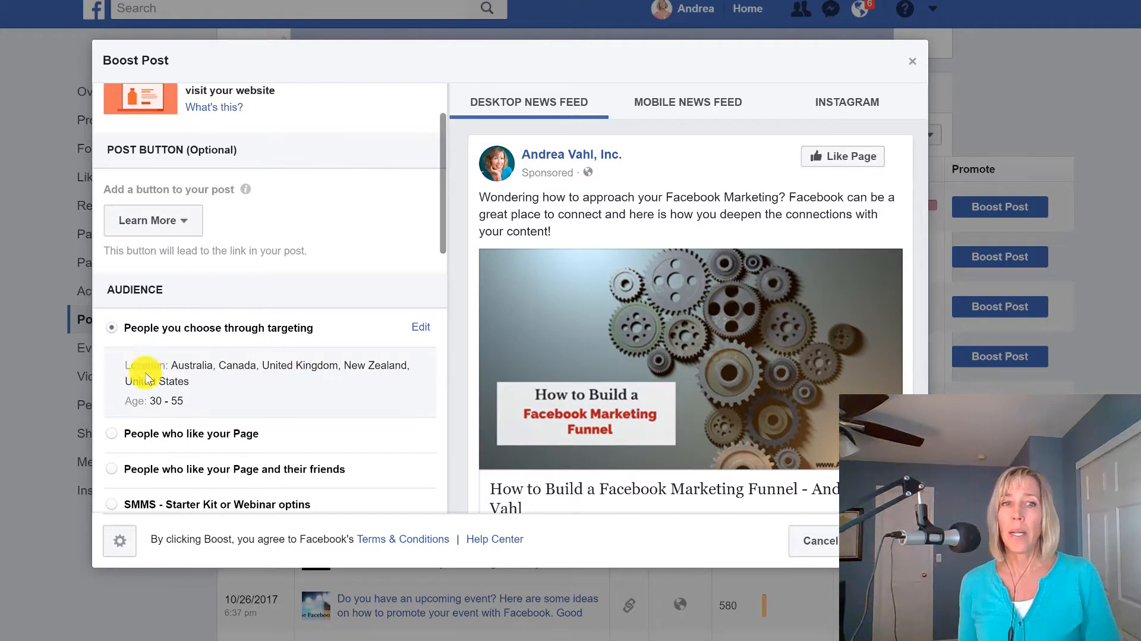
{"action": "scroll", "coordinate": [240, 393], "scroll_direction": "down", "scroll_amount": 2}
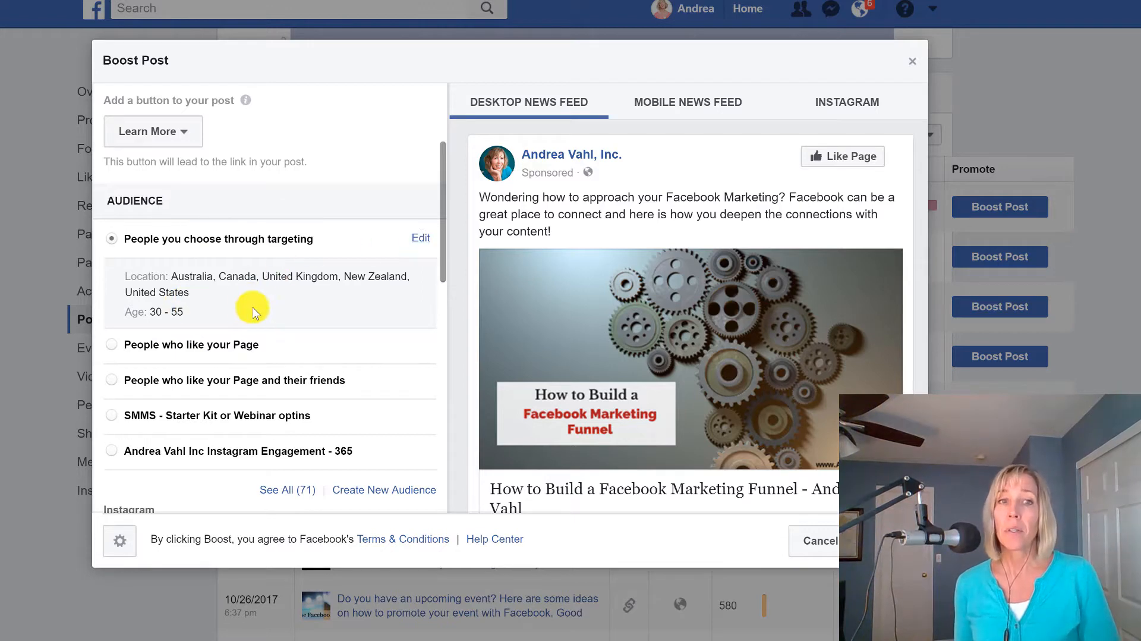
{"action": "left_click", "coordinate": [420, 241]}
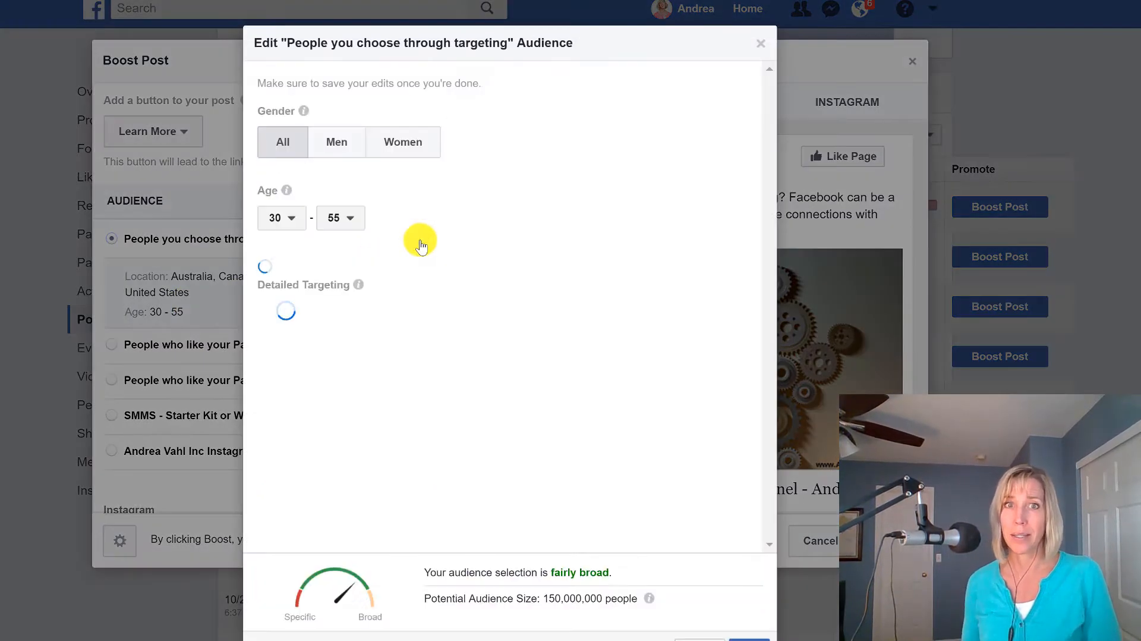
Examine the audience's gender, age, location and detailed targeting settings.
{"action": "scroll", "coordinate": [497, 288], "scroll_direction": "down", "scroll_amount": 3}
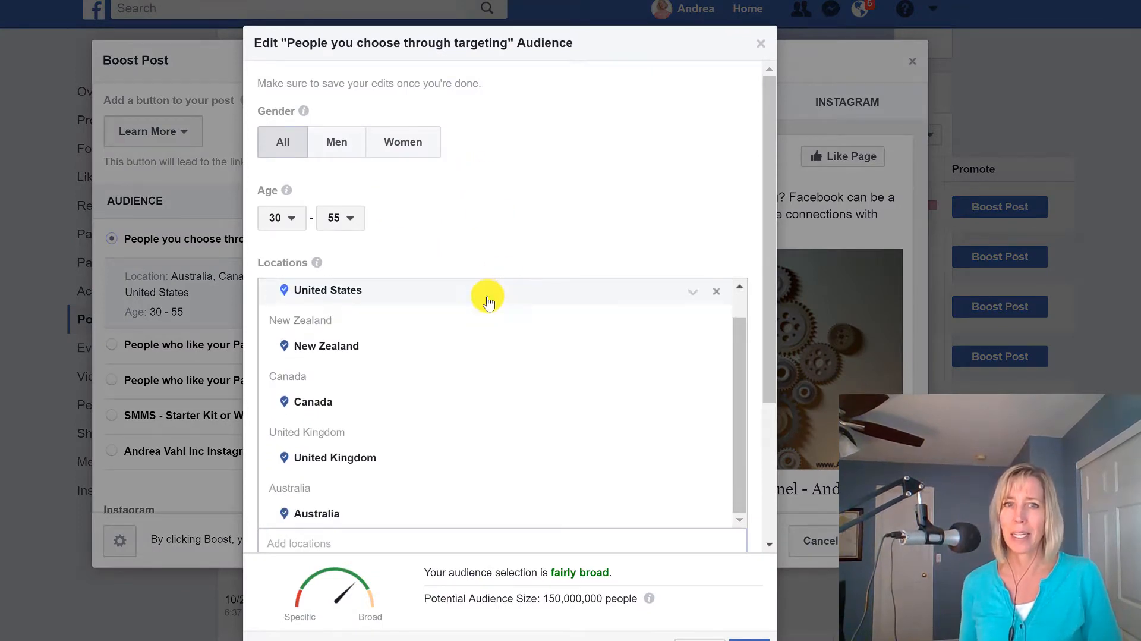
{"action": "scroll", "coordinate": [498, 379], "scroll_direction": "down", "scroll_amount": 3}
{"action": "scroll", "coordinate": [509, 382], "scroll_direction": "up", "scroll_amount": 2}
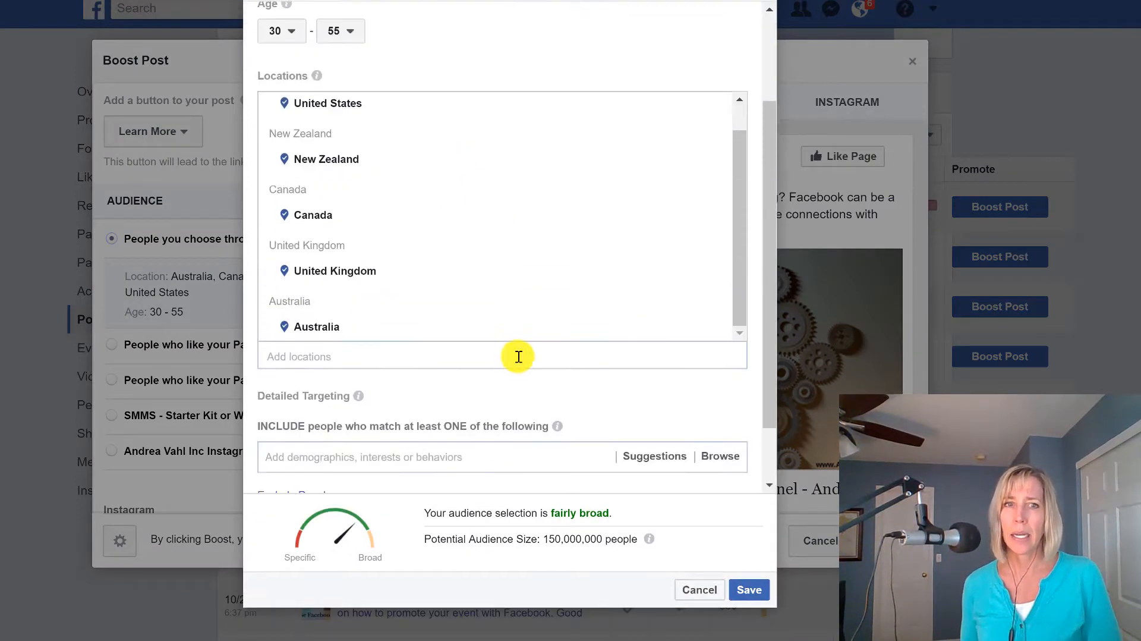
{"action": "scroll", "coordinate": [500, 313], "scroll_direction": "up", "scroll_amount": 1}
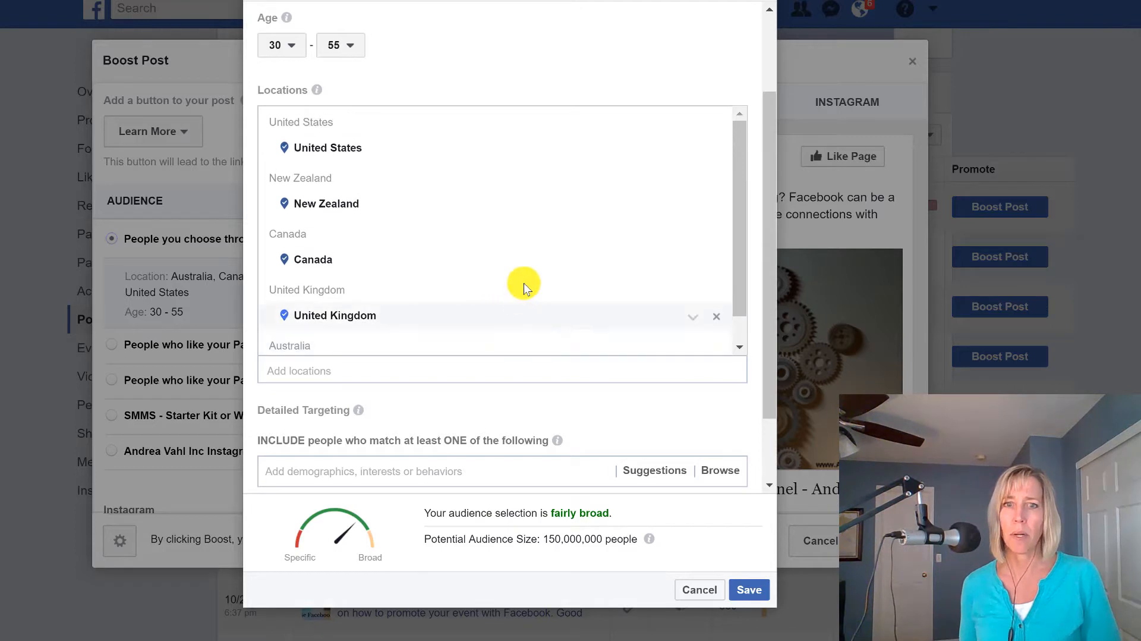
{"action": "scroll", "coordinate": [349, 181], "scroll_direction": "up", "scroll_amount": 2}
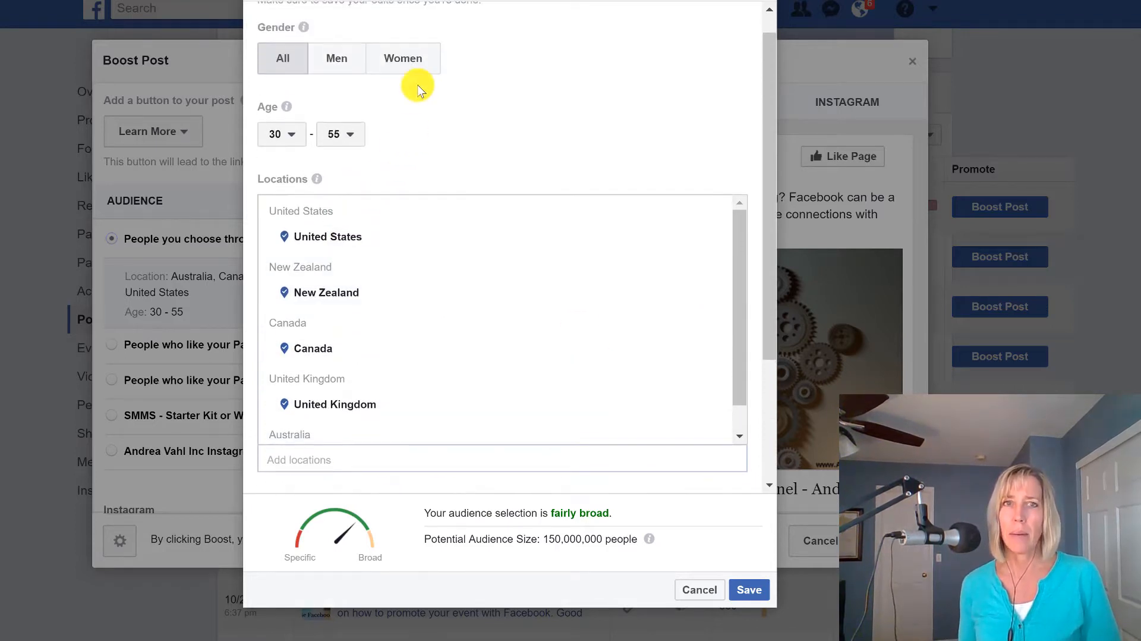
{"action": "scroll", "coordinate": [570, 147], "scroll_direction": "up", "scroll_amount": 2}
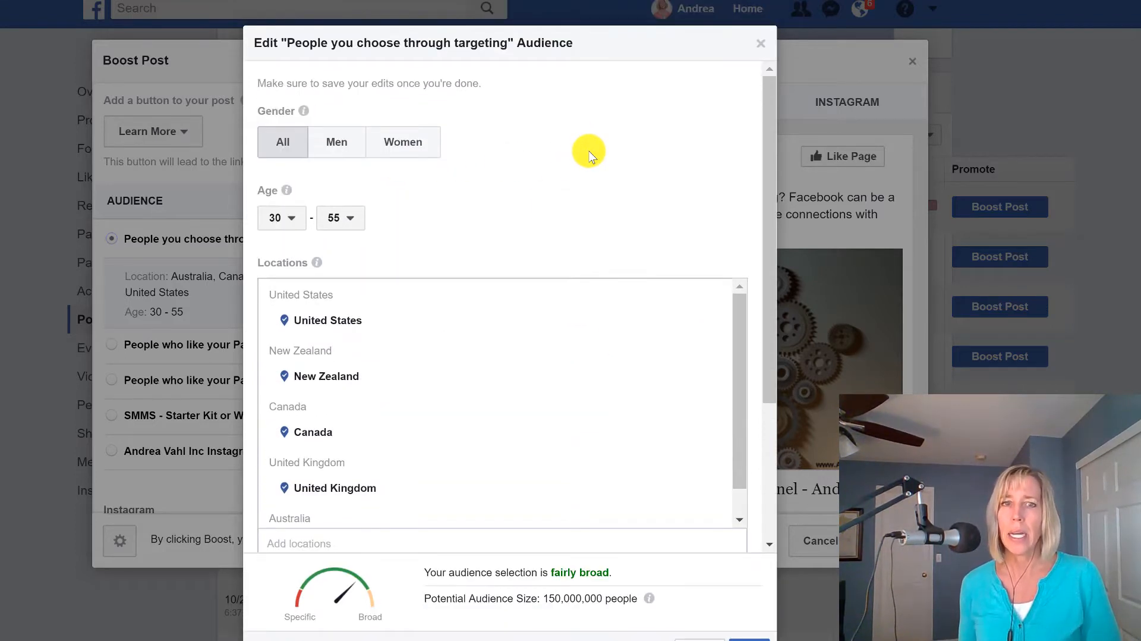
{"action": "scroll", "coordinate": [544, 205], "scroll_direction": "down", "scroll_amount": 4}
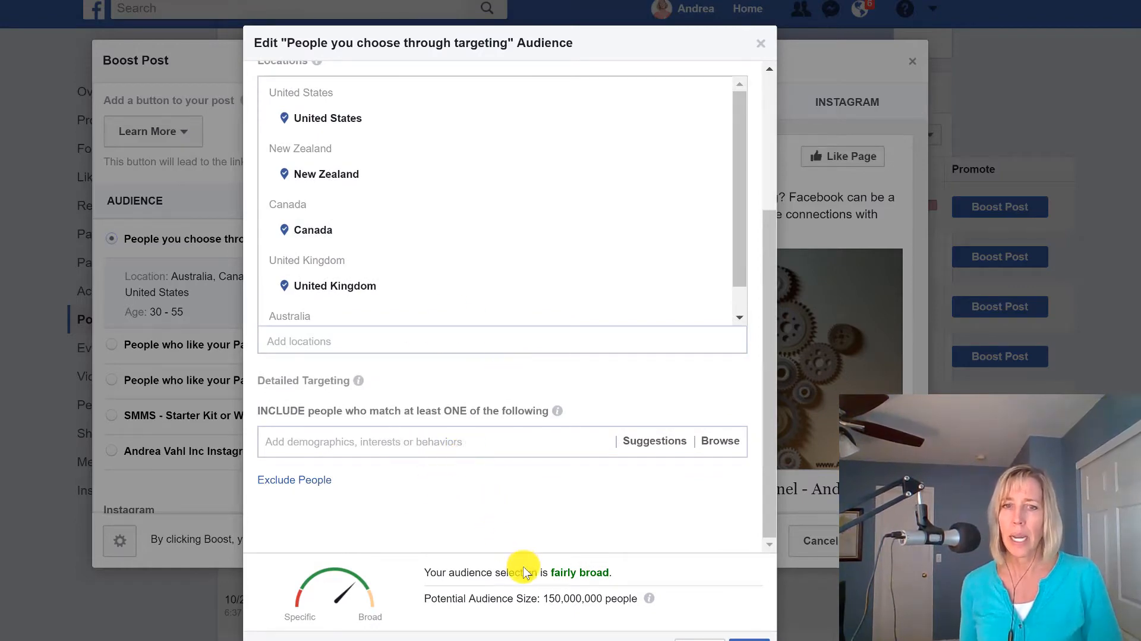
{"action": "scroll", "coordinate": [525, 559], "scroll_direction": "down", "scroll_amount": 1}
{"action": "scroll", "coordinate": [525, 559], "scroll_direction": "down", "scroll_amount": 1}
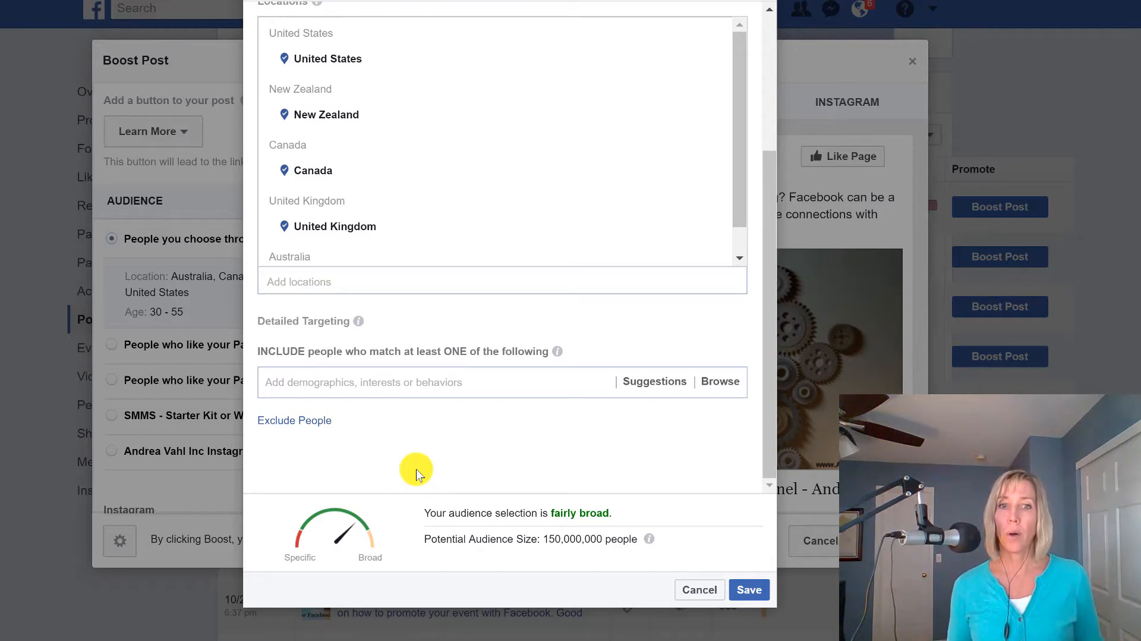
Search the detailed targeting for "facebook marketing" and include the Business marketing behavior.
{"action": "left_click", "coordinate": [393, 382]}
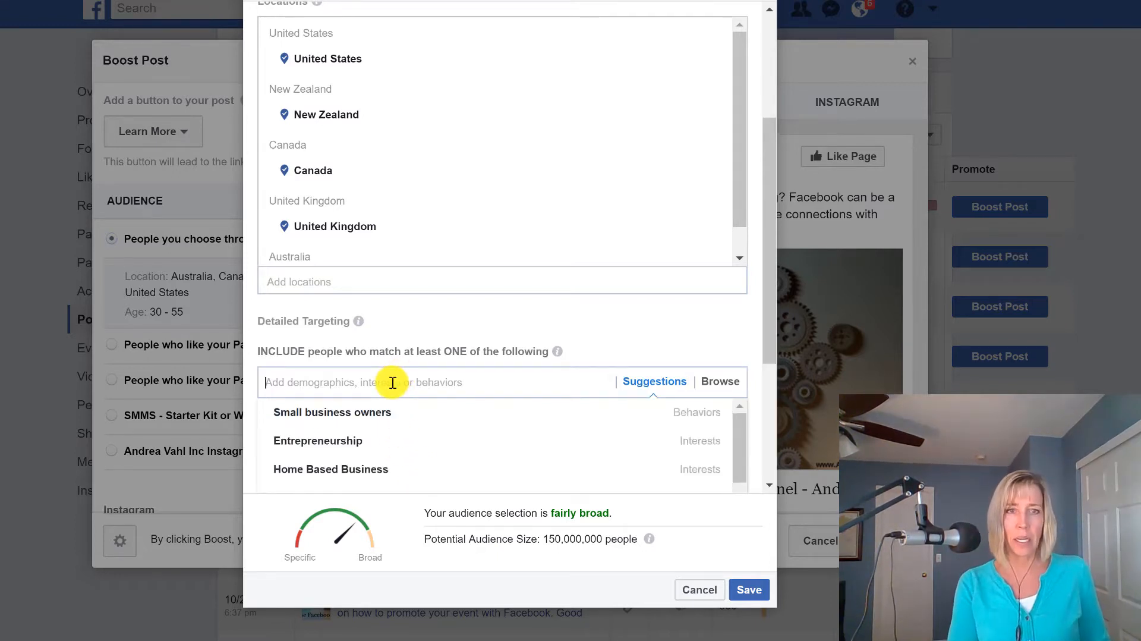
{"action": "type", "text": "facebook"}
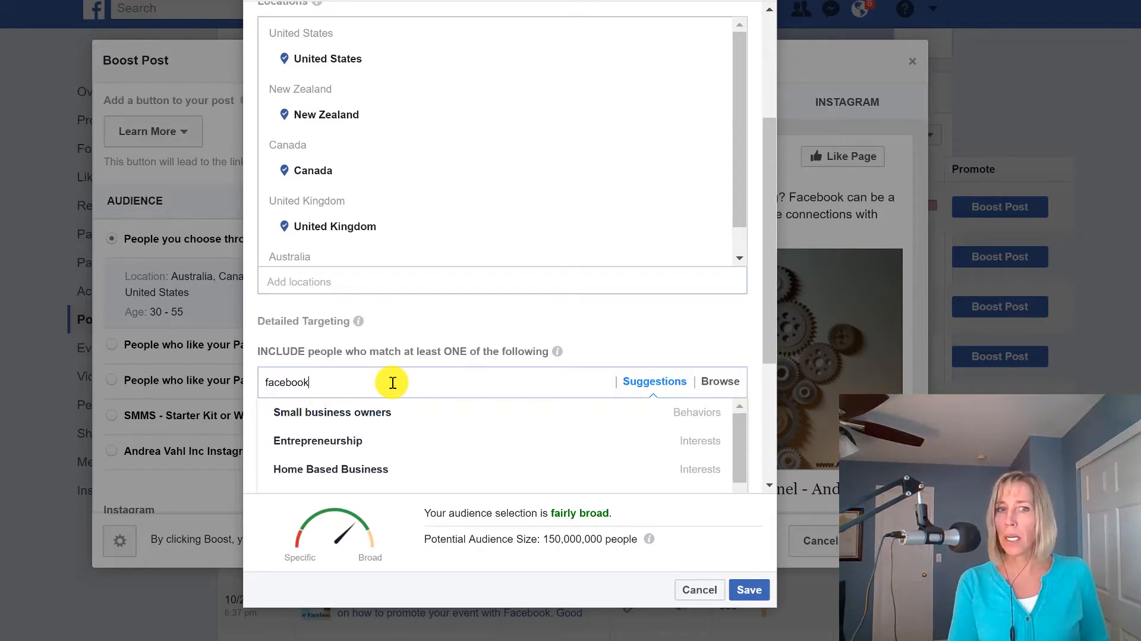
{"action": "type", "text": " marke"}
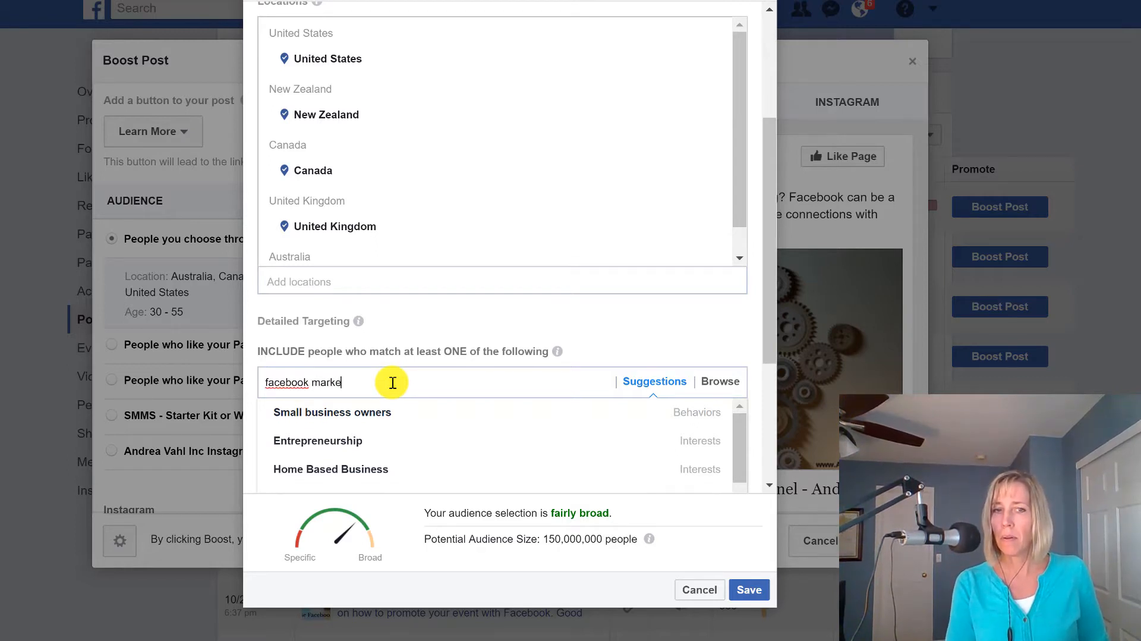
{"action": "type", "text": "ting"}
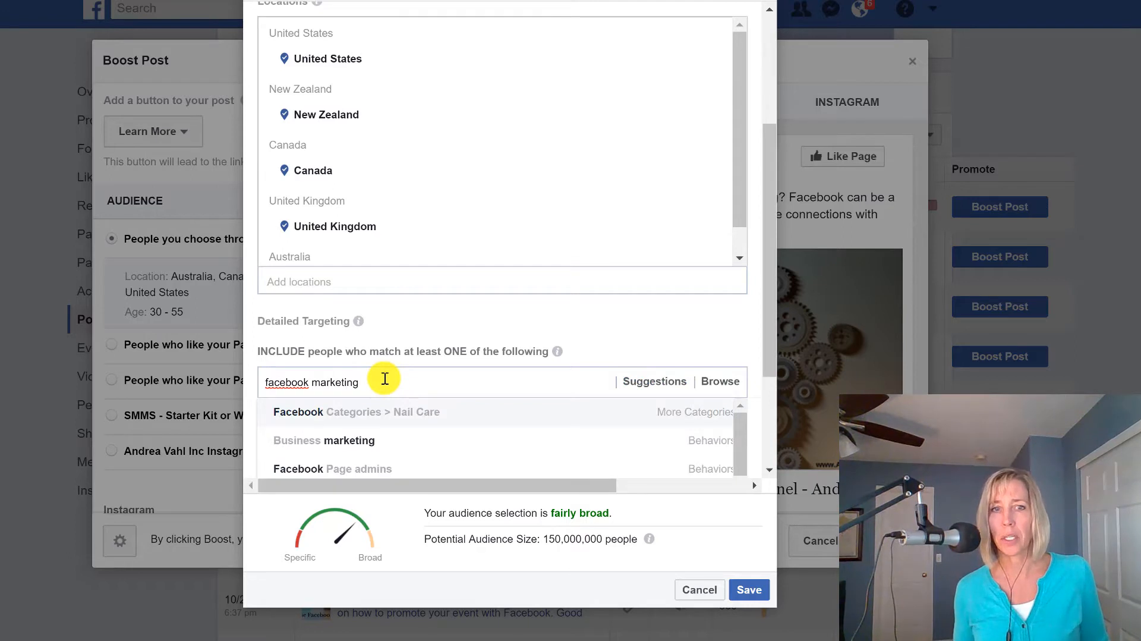
{"action": "left_click", "coordinate": [381, 444]}
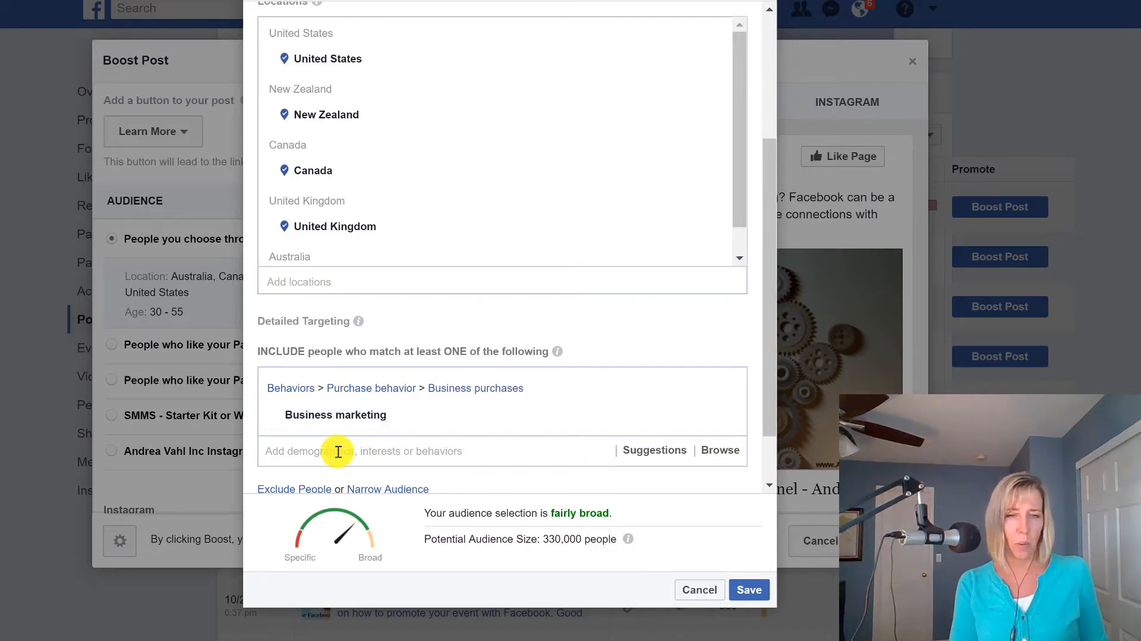
Search the detailed targeting for "small business", include the Small business owners behavior, and check the potential audience size.
{"action": "type", "text": "sma"}
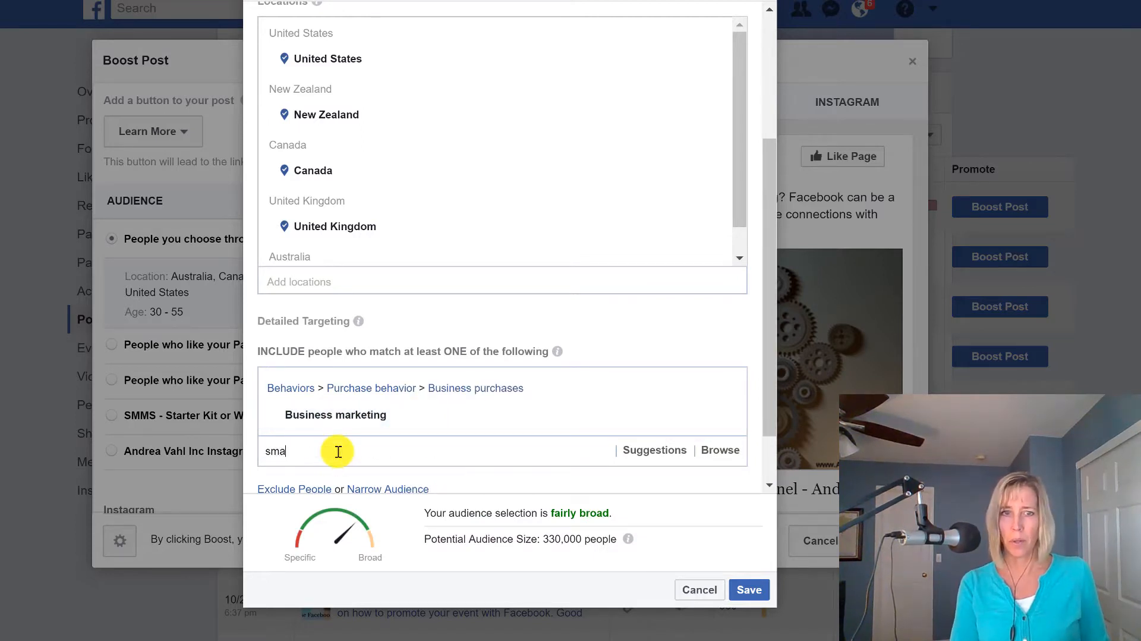
{"action": "type", "text": "ll busin"}
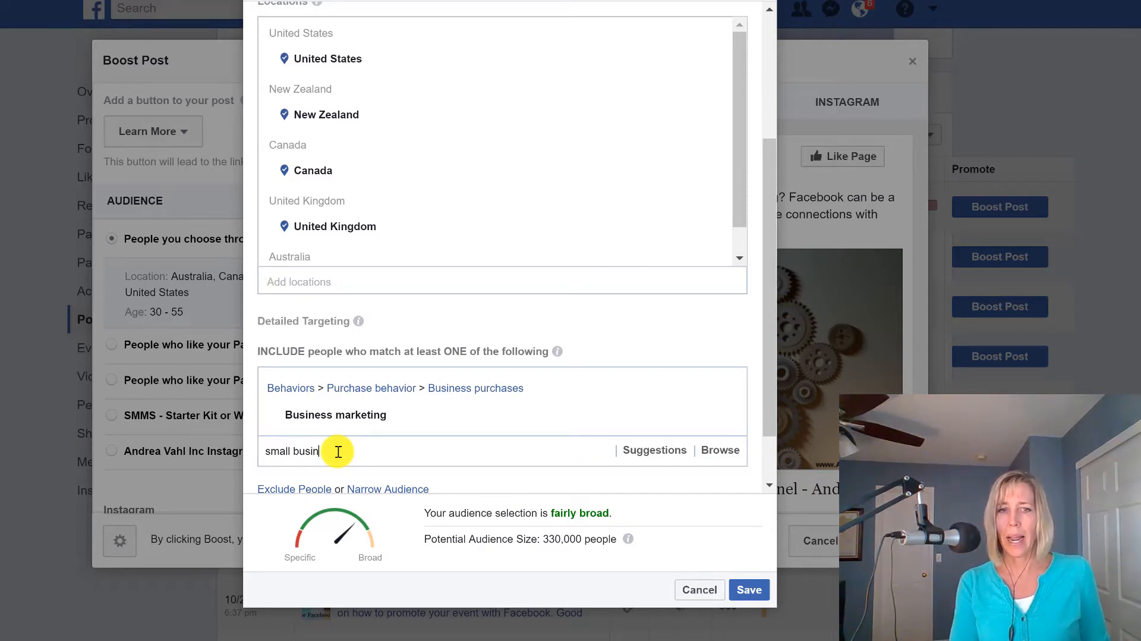
{"action": "type", "text": "n"}
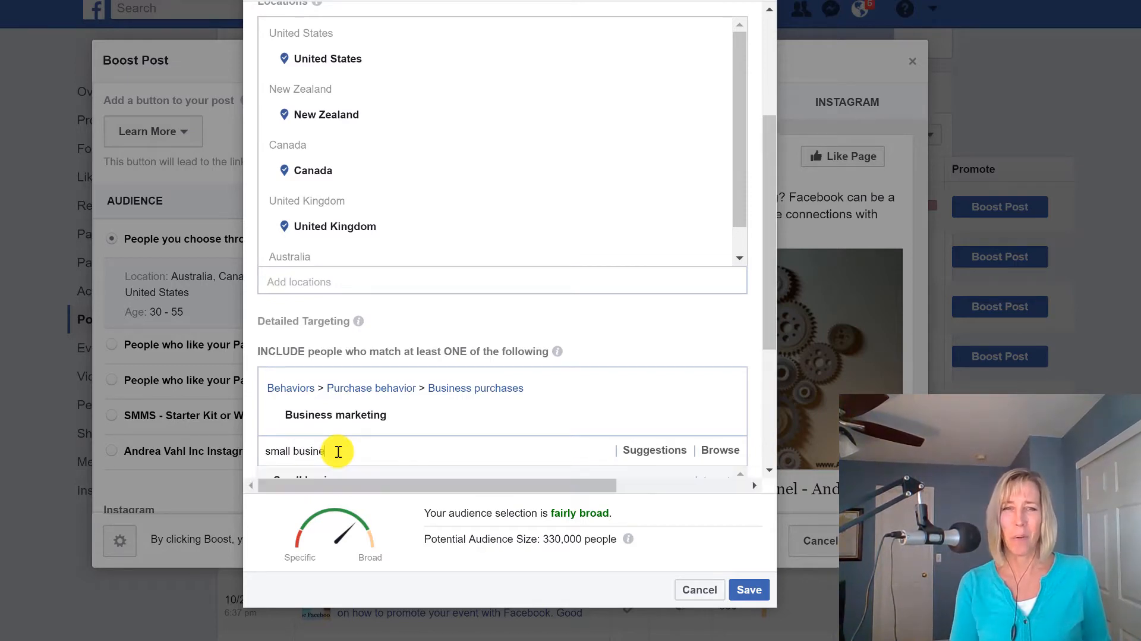
{"action": "type", "text": "ss"}
{"action": "scroll", "coordinate": [382, 344], "scroll_direction": "down", "scroll_amount": 3}
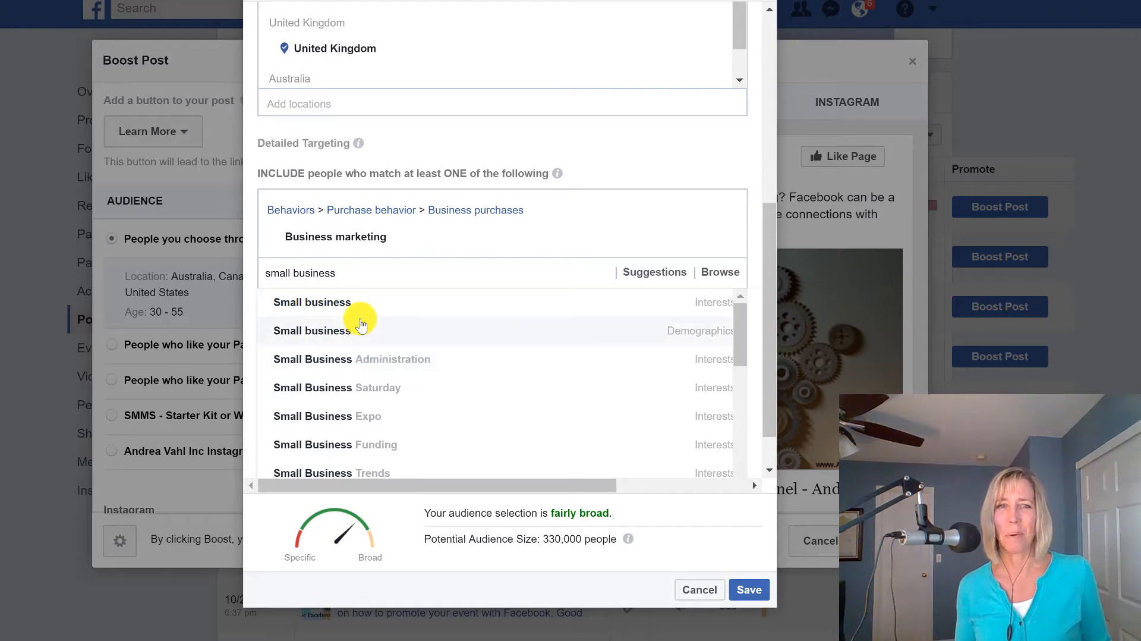
{"action": "scroll", "coordinate": [369, 350], "scroll_direction": "down", "scroll_amount": 2}
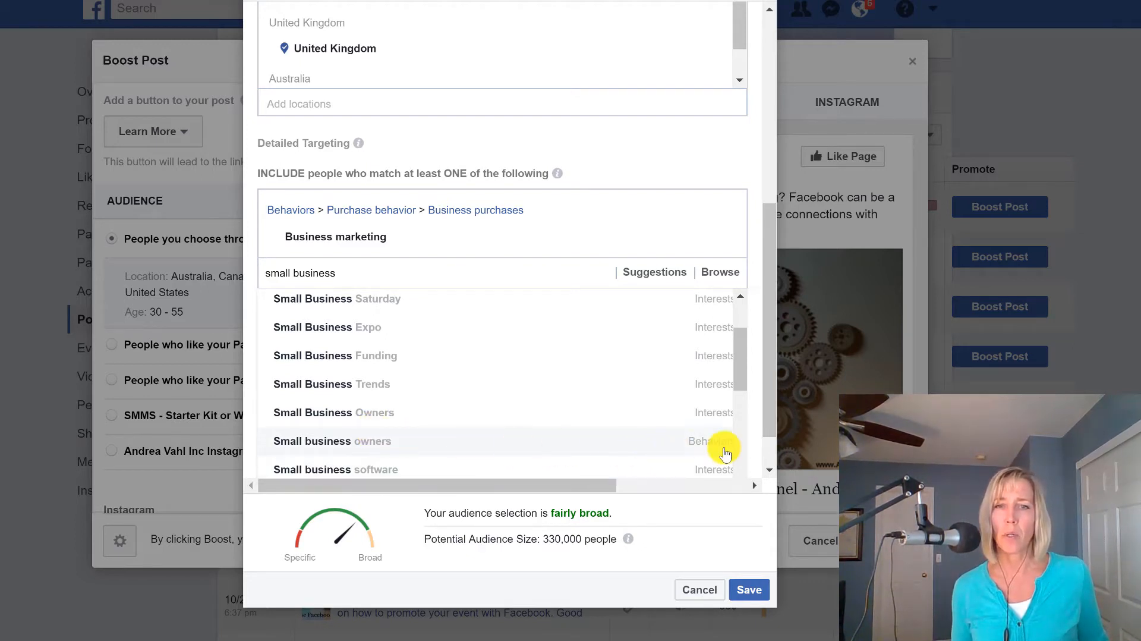
{"action": "left_click", "coordinate": [412, 441]}
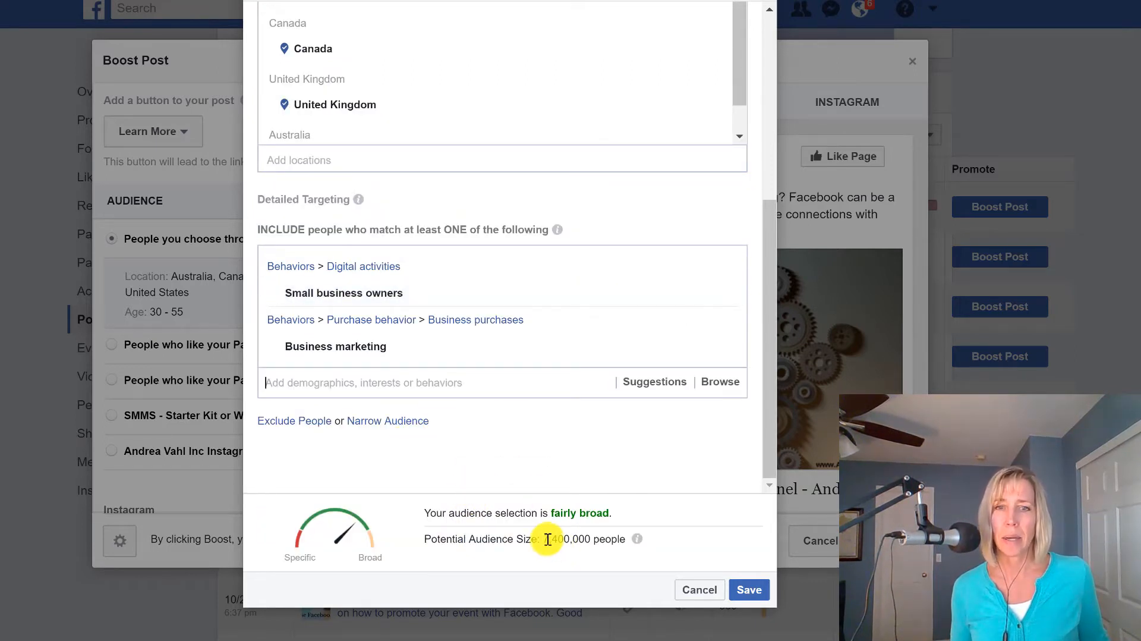
{"action": "left_click_drag", "start_coordinate": [551, 538], "coordinate": [593, 539]}
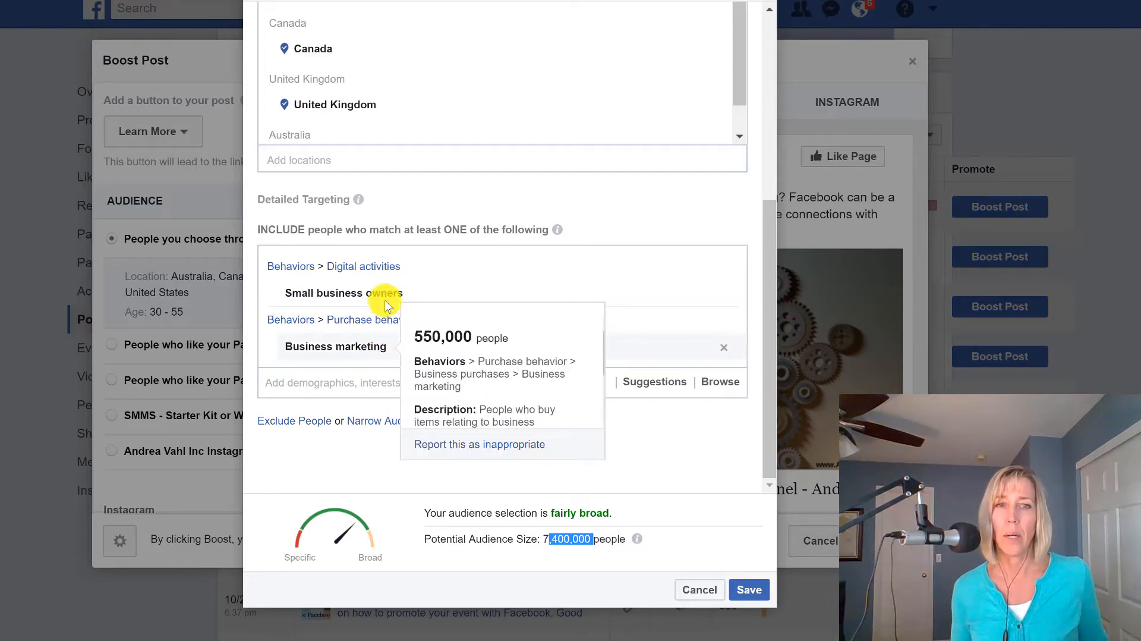
Review the targeted audience's included behaviors, age and locations, and discard the edits made to it.
{"action": "mouse_move", "coordinate": [390, 299]}
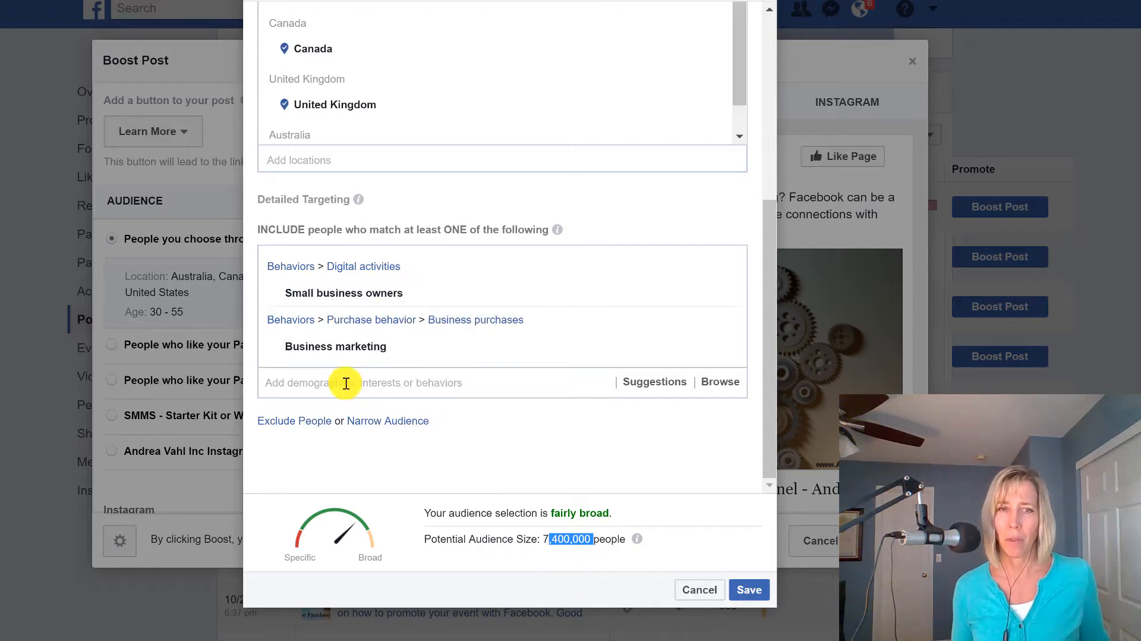
{"action": "mouse_move", "coordinate": [715, 300]}
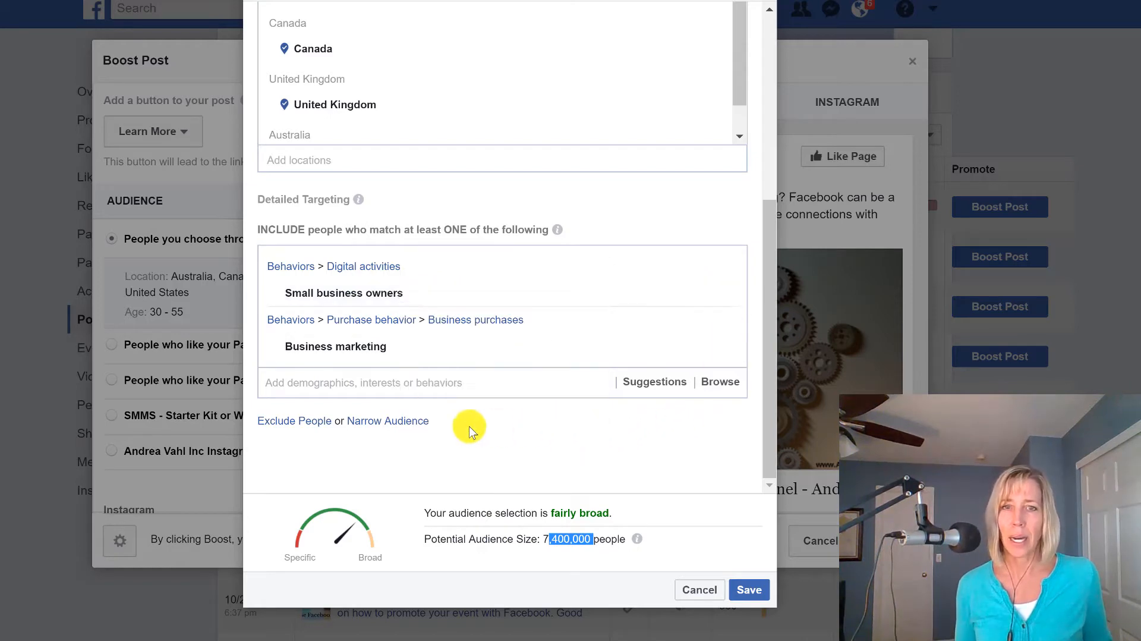
{"action": "scroll", "coordinate": [651, 148], "scroll_direction": "up", "scroll_amount": 5}
{"action": "scroll", "coordinate": [659, 135], "scroll_direction": "up", "scroll_amount": 2}
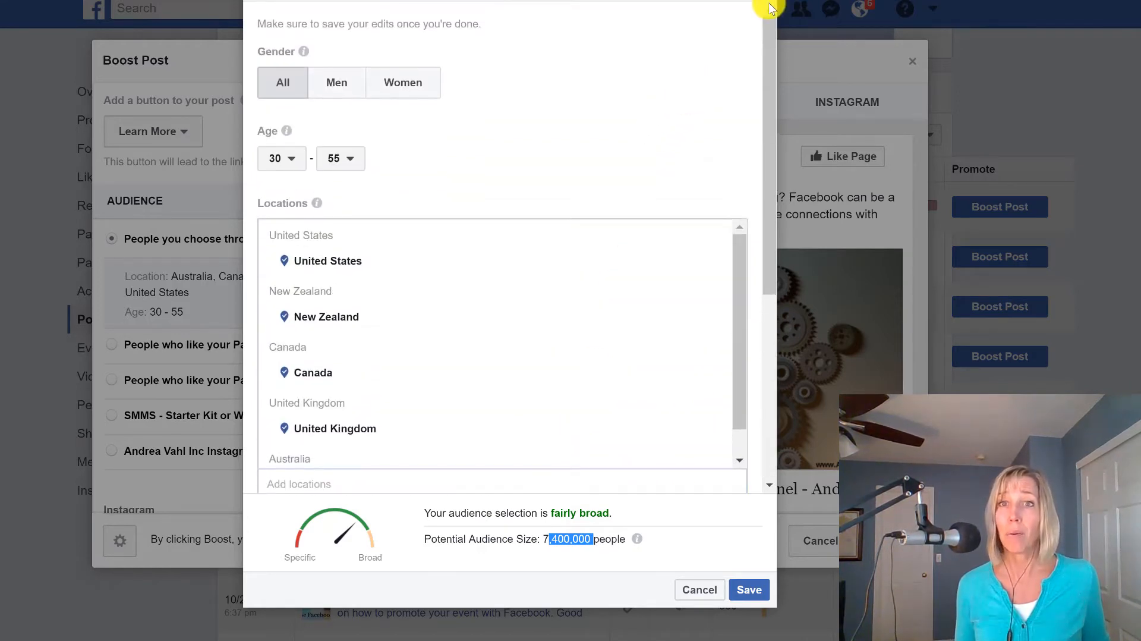
{"action": "scroll", "coordinate": [707, 344], "scroll_direction": "up", "scroll_amount": 2}
{"action": "scroll", "coordinate": [681, 452], "scroll_direction": "down", "scroll_amount": 2}
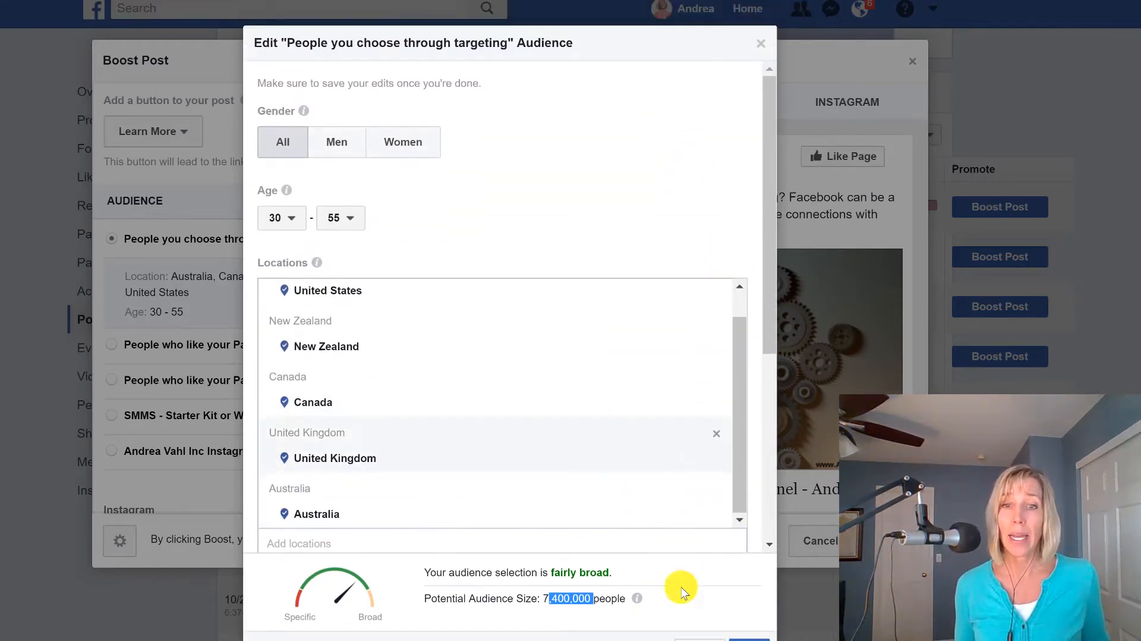
{"action": "scroll", "coordinate": [683, 594], "scroll_direction": "down", "scroll_amount": 1}
{"action": "left_click", "coordinate": [700, 590]}
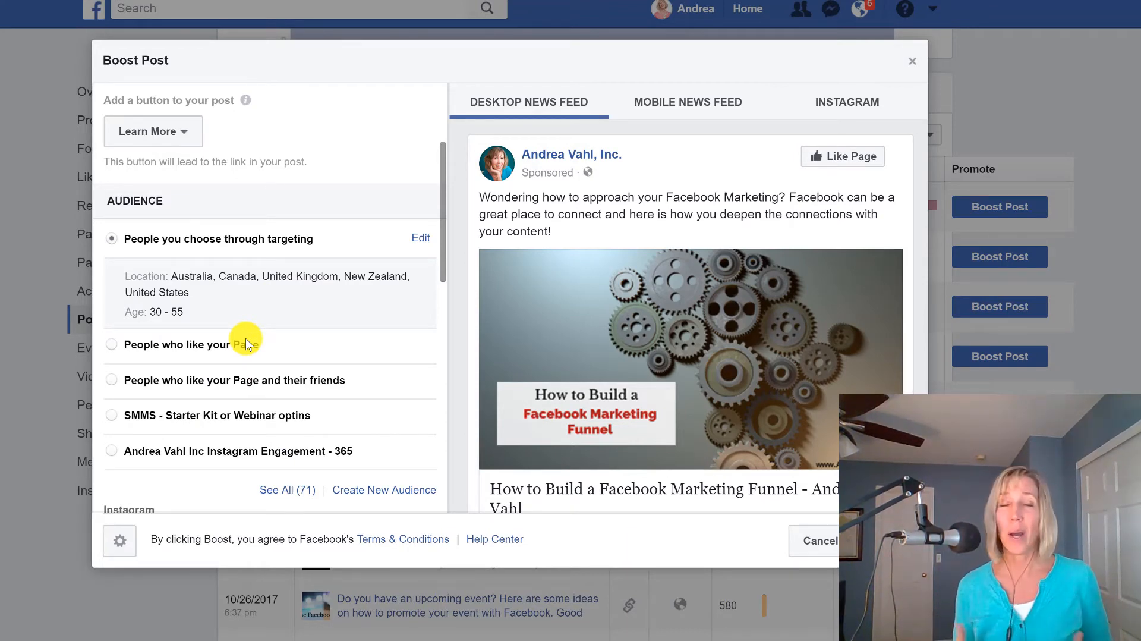
Expand the boost's audience list to show all saved audiences and select the website traffic audience labelled "both conditions".
{"action": "scroll", "coordinate": [251, 314], "scroll_direction": "down", "scroll_amount": 2}
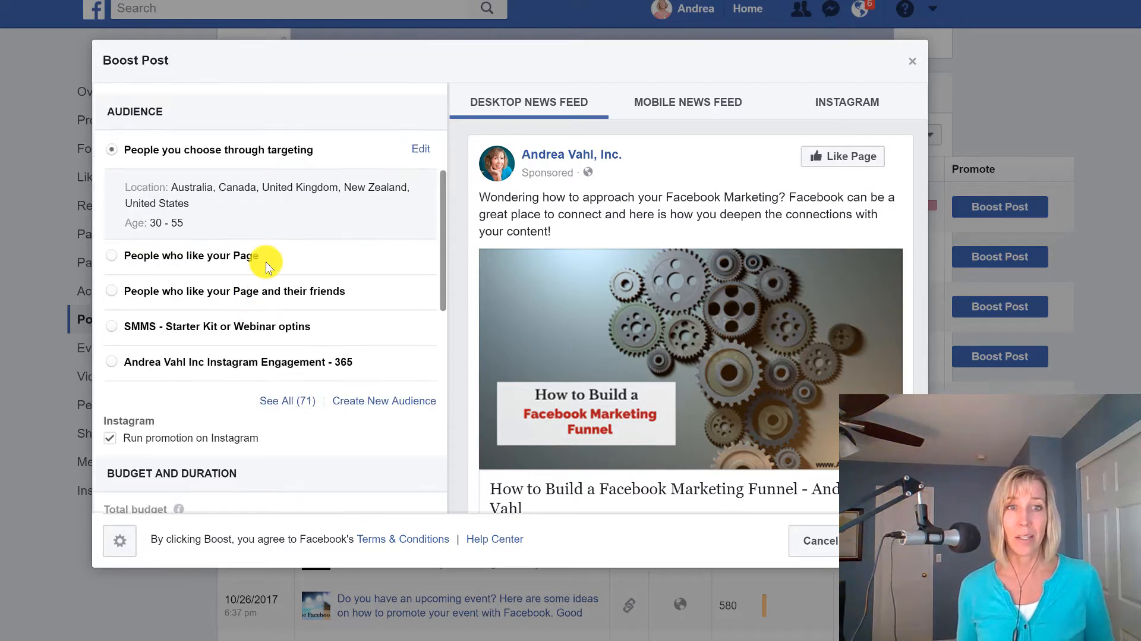
{"action": "left_click", "coordinate": [291, 401]}
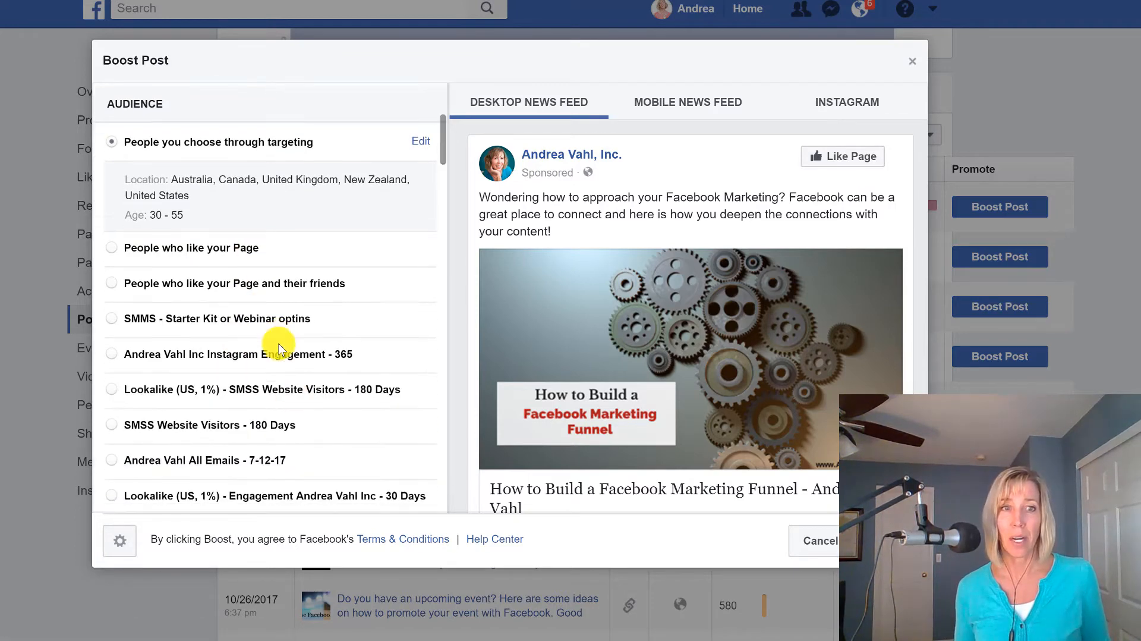
{"action": "scroll", "coordinate": [251, 256], "scroll_direction": "down", "scroll_amount": 2}
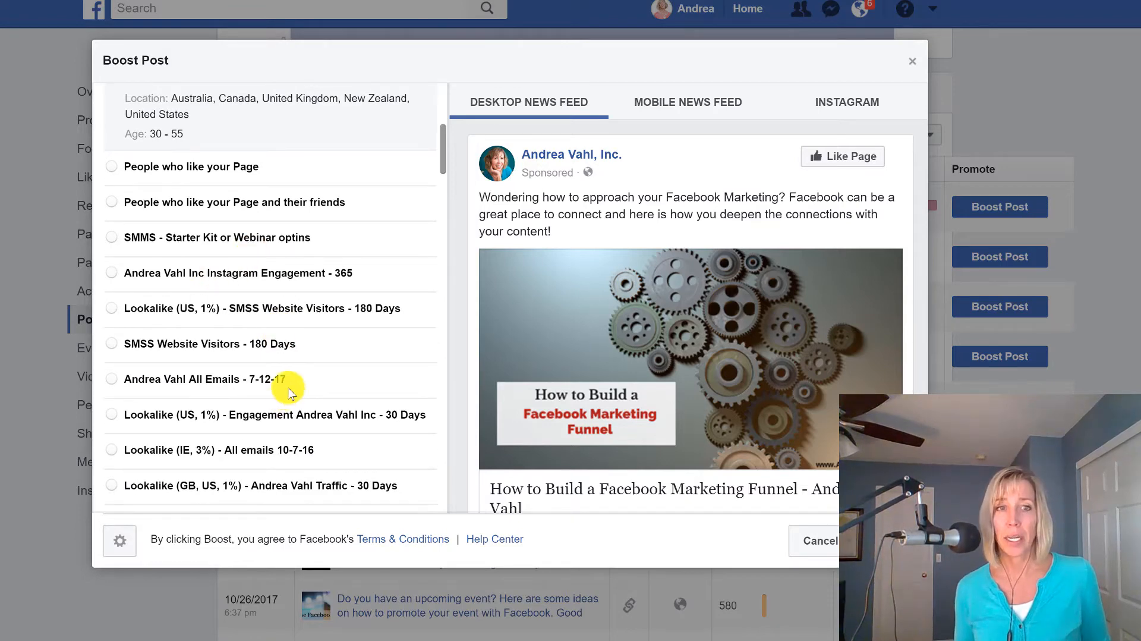
{"action": "scroll", "coordinate": [288, 384], "scroll_direction": "down", "scroll_amount": 2}
{"action": "scroll", "coordinate": [236, 407], "scroll_direction": "down", "scroll_amount": 3}
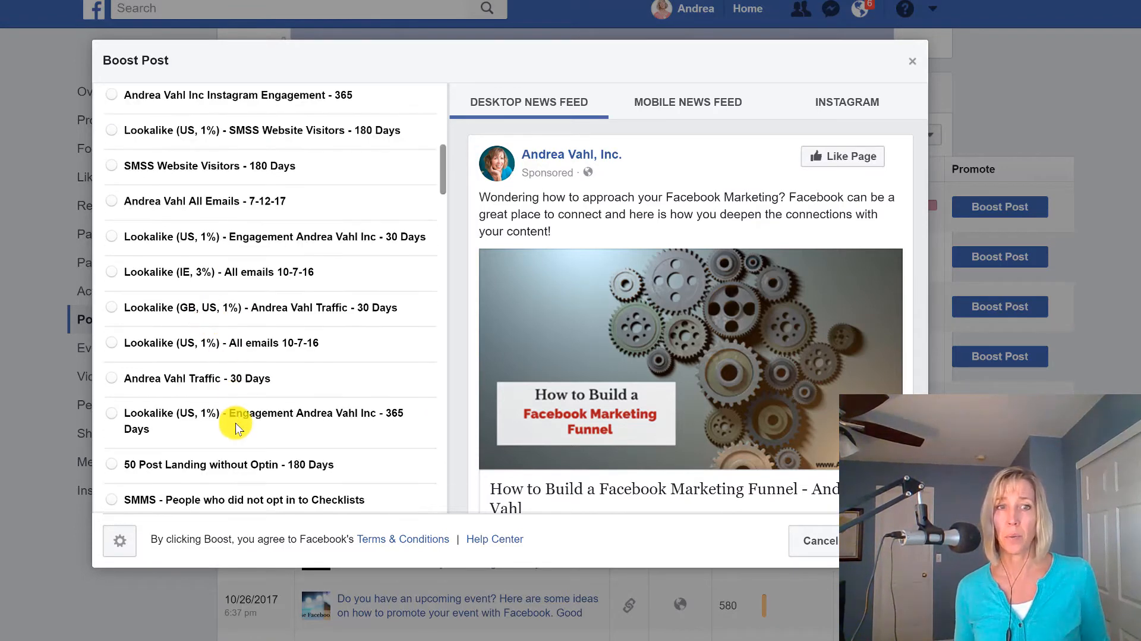
{"action": "scroll", "coordinate": [274, 400], "scroll_direction": "down", "scroll_amount": 2}
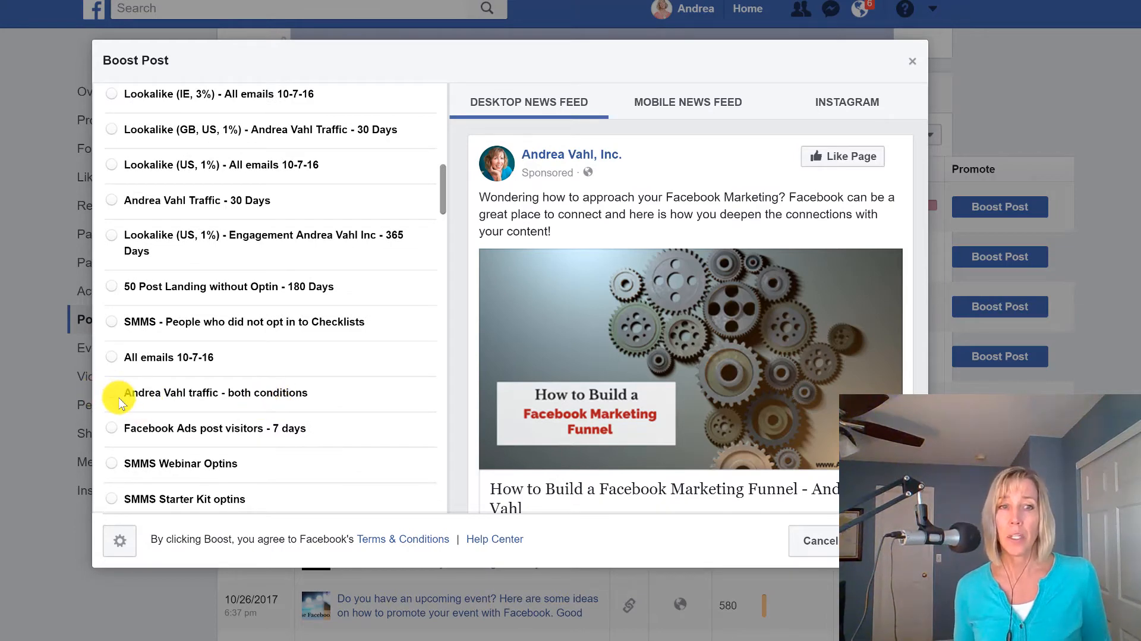
{"action": "scroll", "coordinate": [119, 403], "scroll_direction": "down", "scroll_amount": 2}
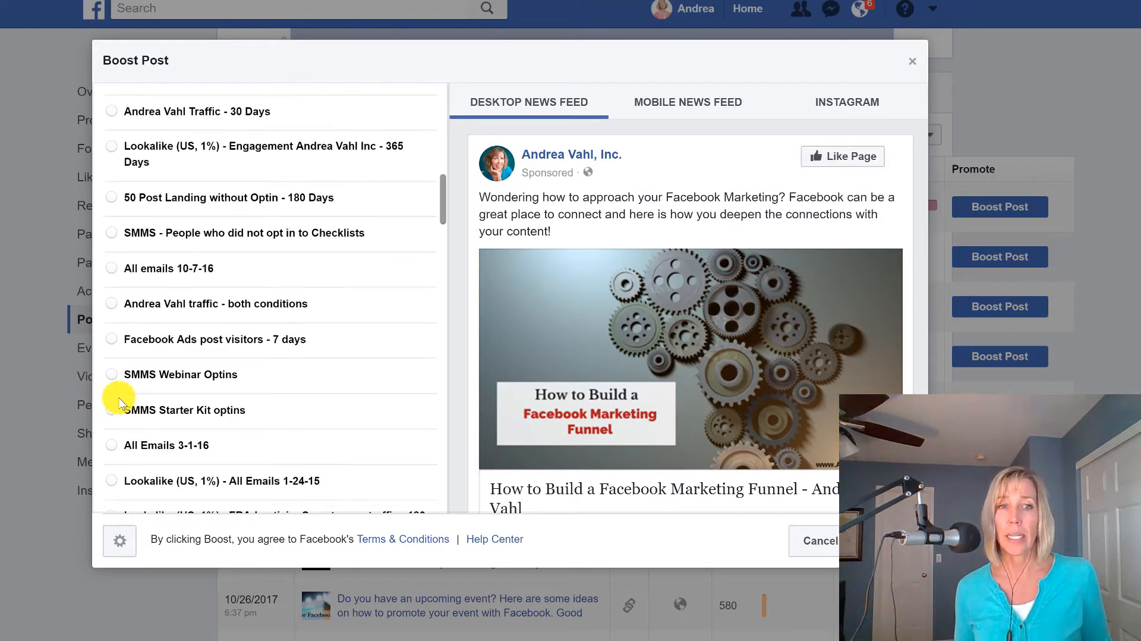
{"action": "left_click", "coordinate": [113, 306]}
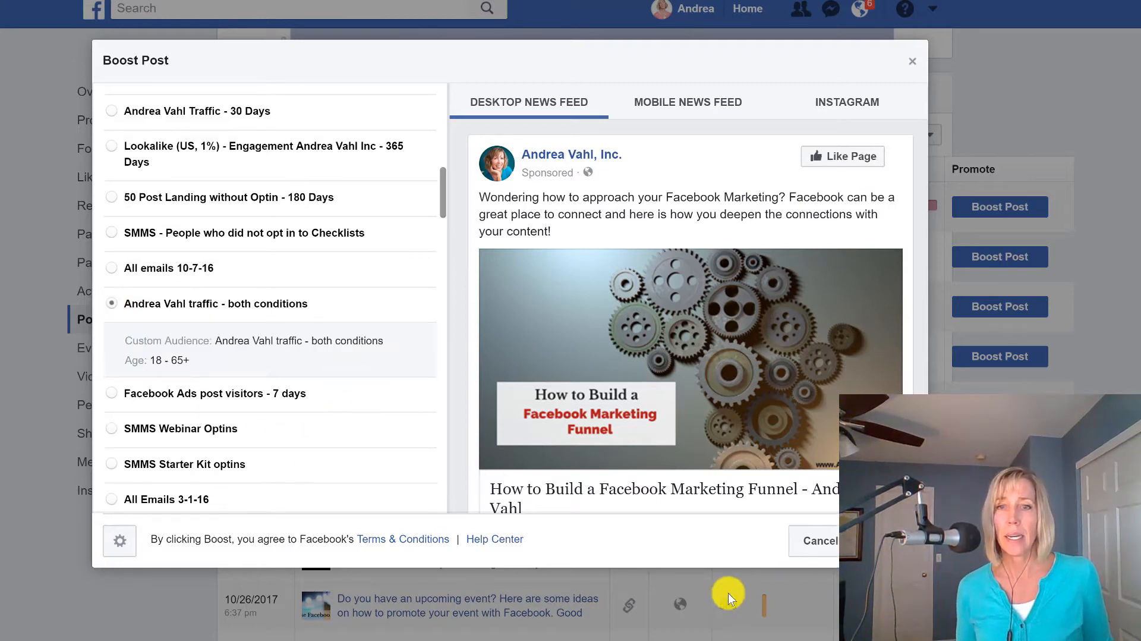
Choose the saved audience "All Retargeting - emails video website engagement" for the boost.
{"action": "scroll", "coordinate": [143, 363], "scroll_direction": "down", "scroll_amount": 8}
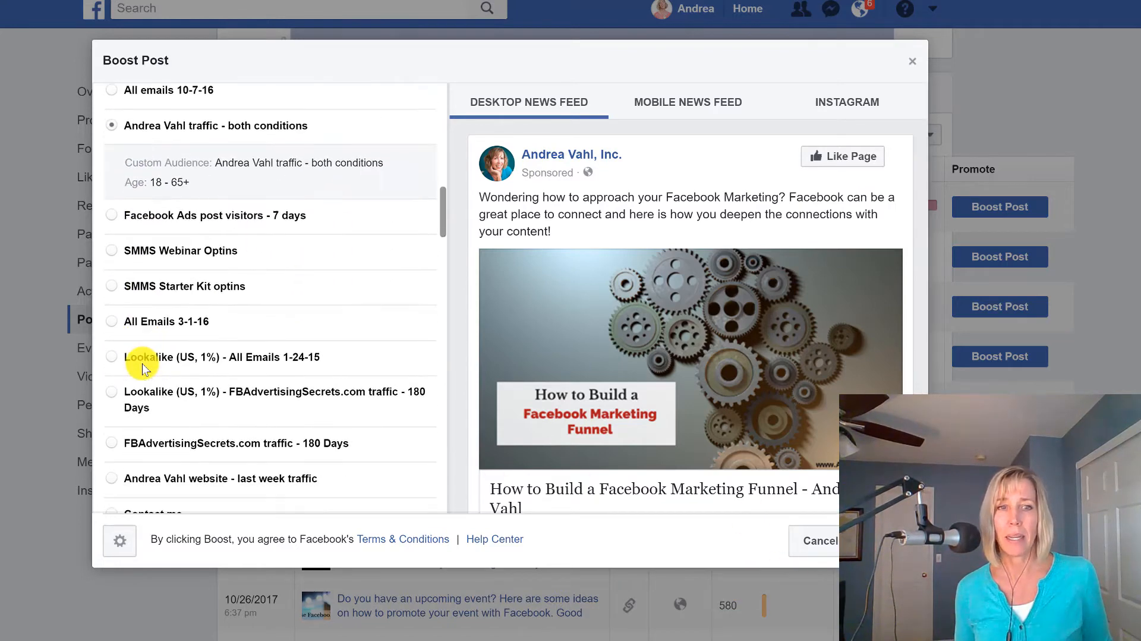
{"action": "scroll", "coordinate": [143, 369], "scroll_direction": "down", "scroll_amount": 2}
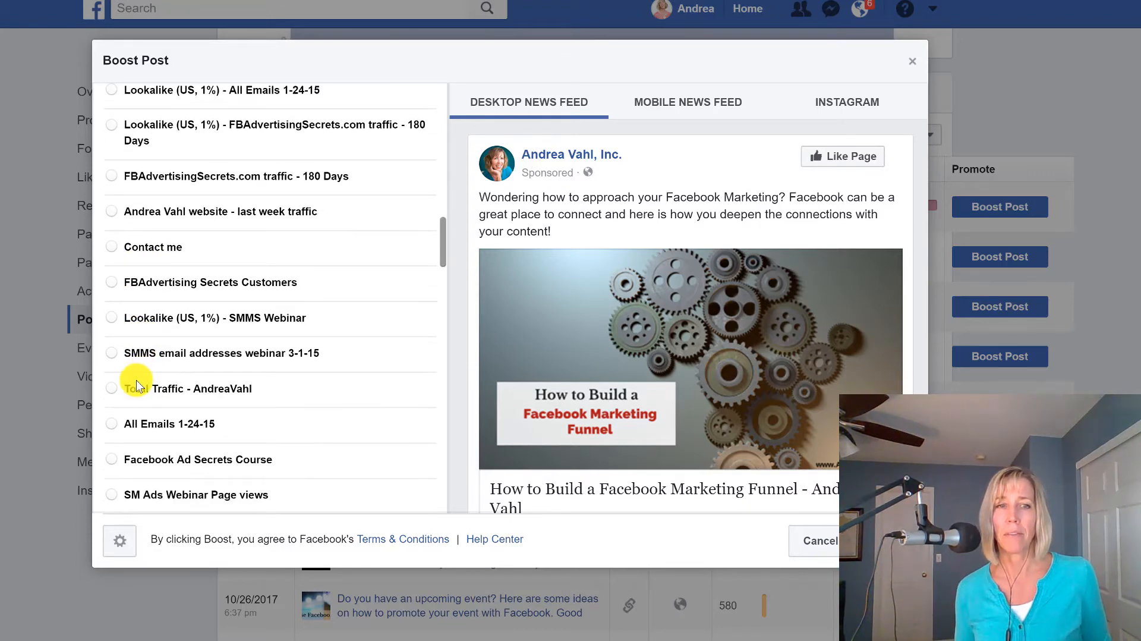
{"action": "scroll", "coordinate": [247, 392], "scroll_direction": "down", "scroll_amount": 4}
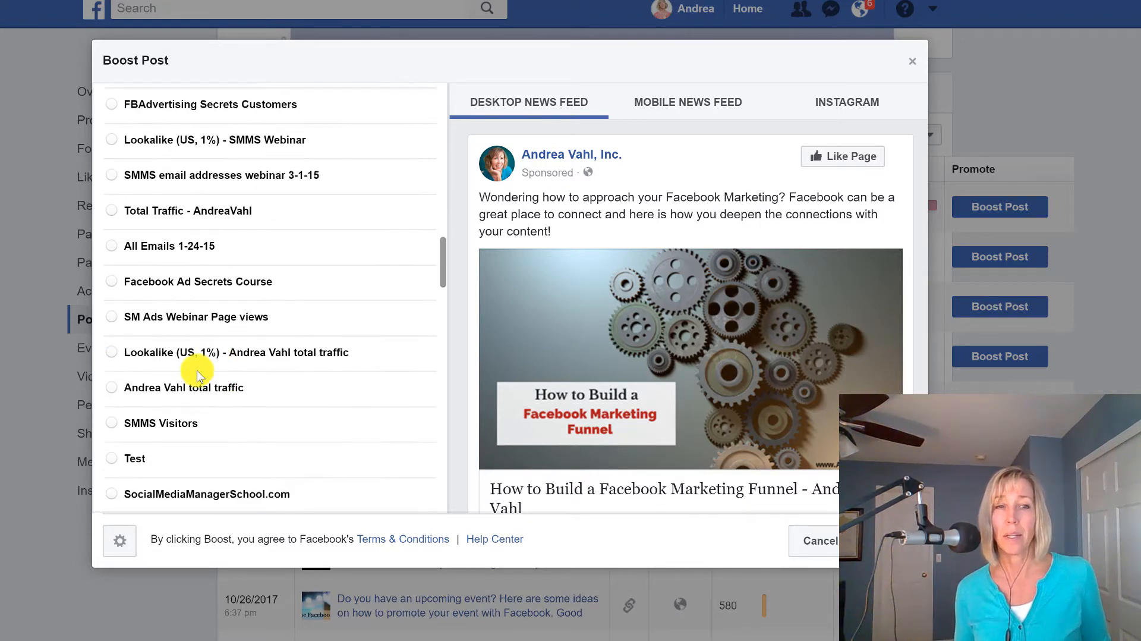
{"action": "scroll", "coordinate": [187, 398], "scroll_direction": "down", "scroll_amount": 4}
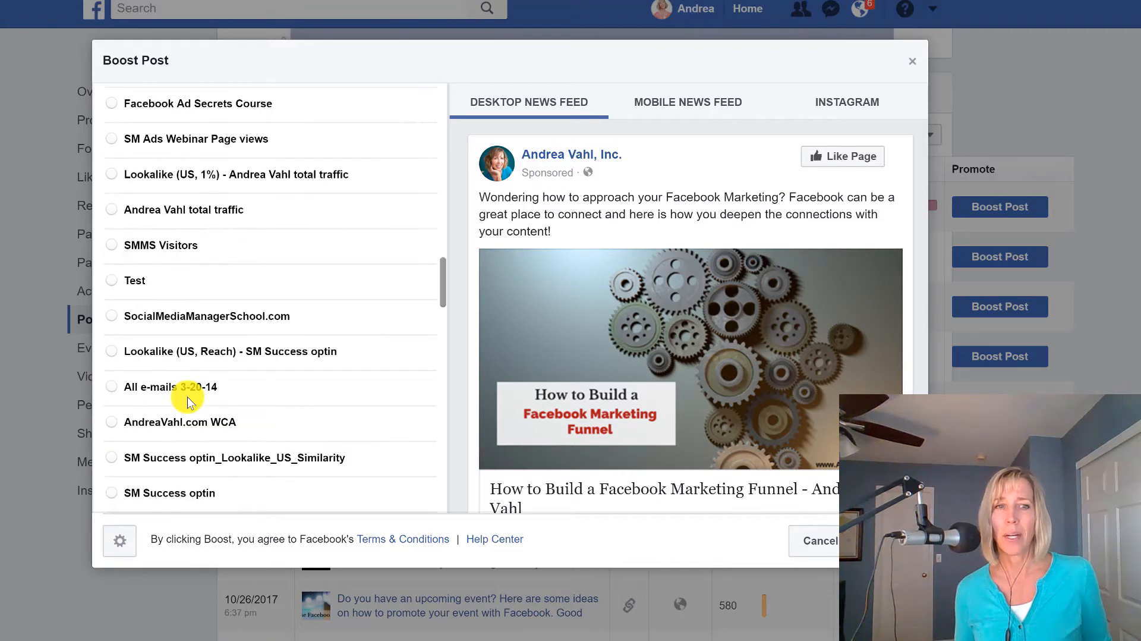
{"action": "scroll", "coordinate": [188, 398], "scroll_direction": "down", "scroll_amount": 2}
{"action": "scroll", "coordinate": [187, 397], "scroll_direction": "down", "scroll_amount": 6}
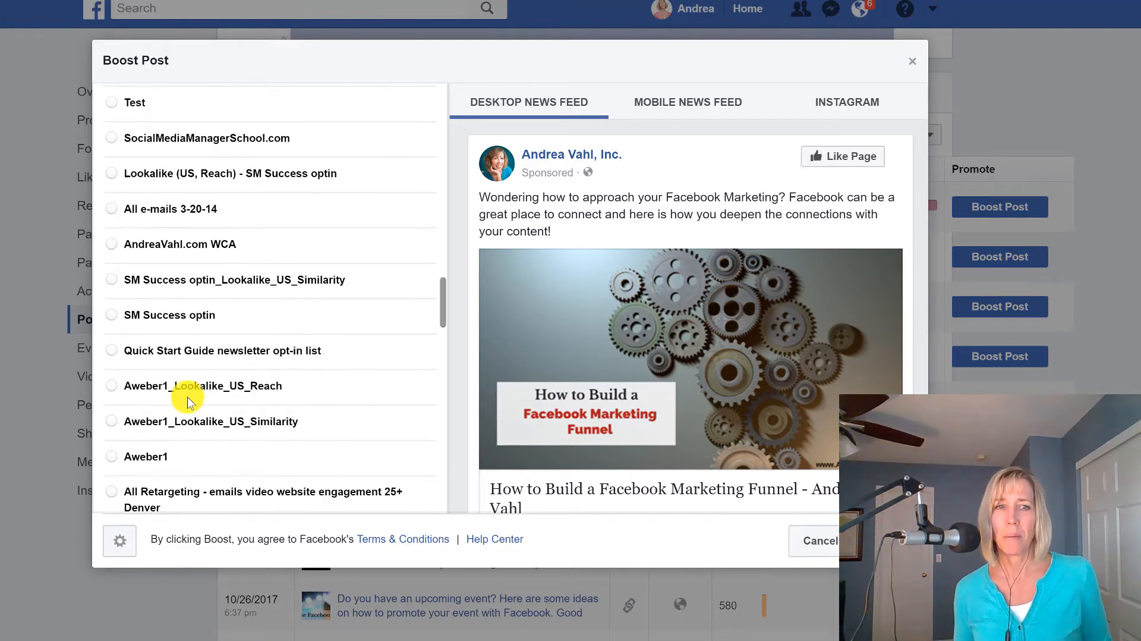
{"action": "scroll", "coordinate": [216, 431], "scroll_direction": "down", "scroll_amount": 2}
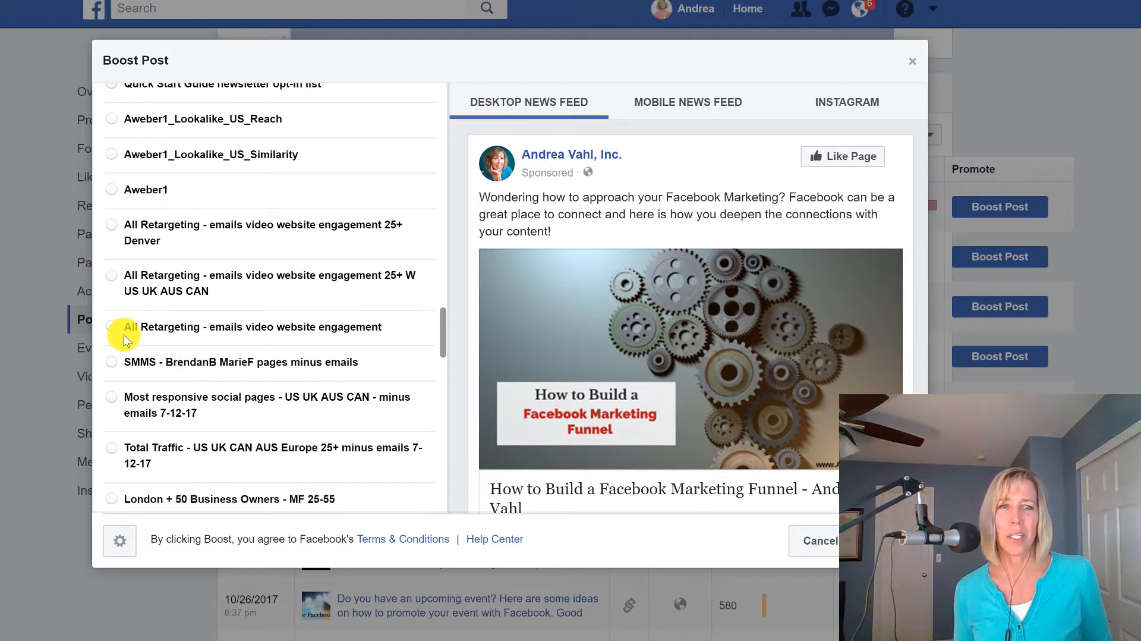
{"action": "left_click", "coordinate": [111, 327]}
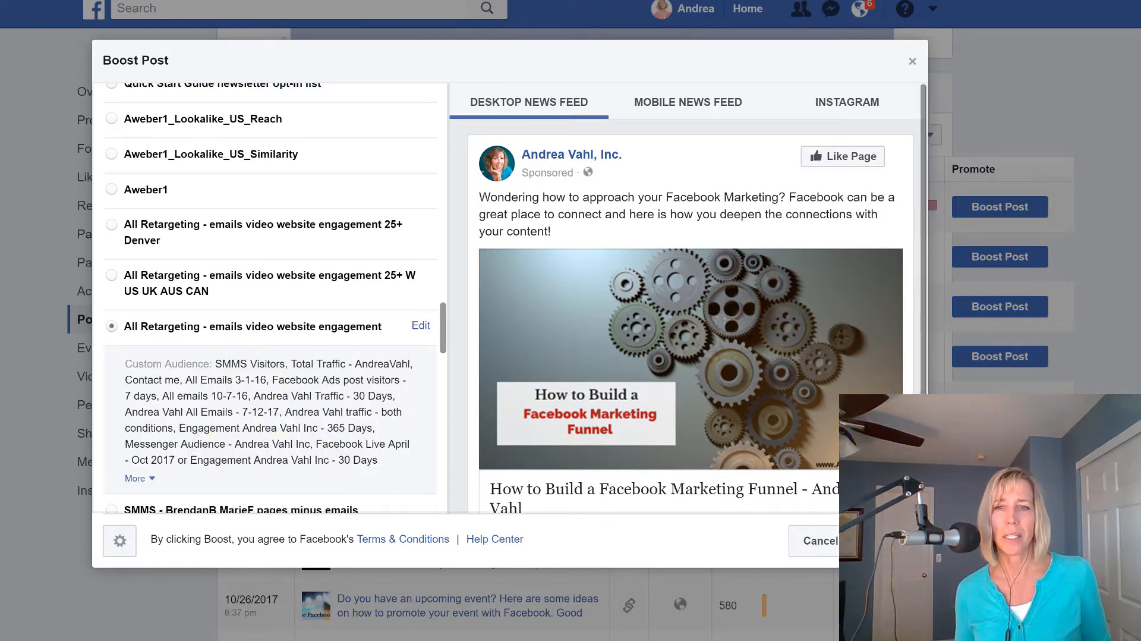
Check the boost's total budget and estimated reach, and set it to run until Nov 12, 2017.
{"action": "scroll", "coordinate": [244, 286], "scroll_direction": "down", "scroll_amount": 5}
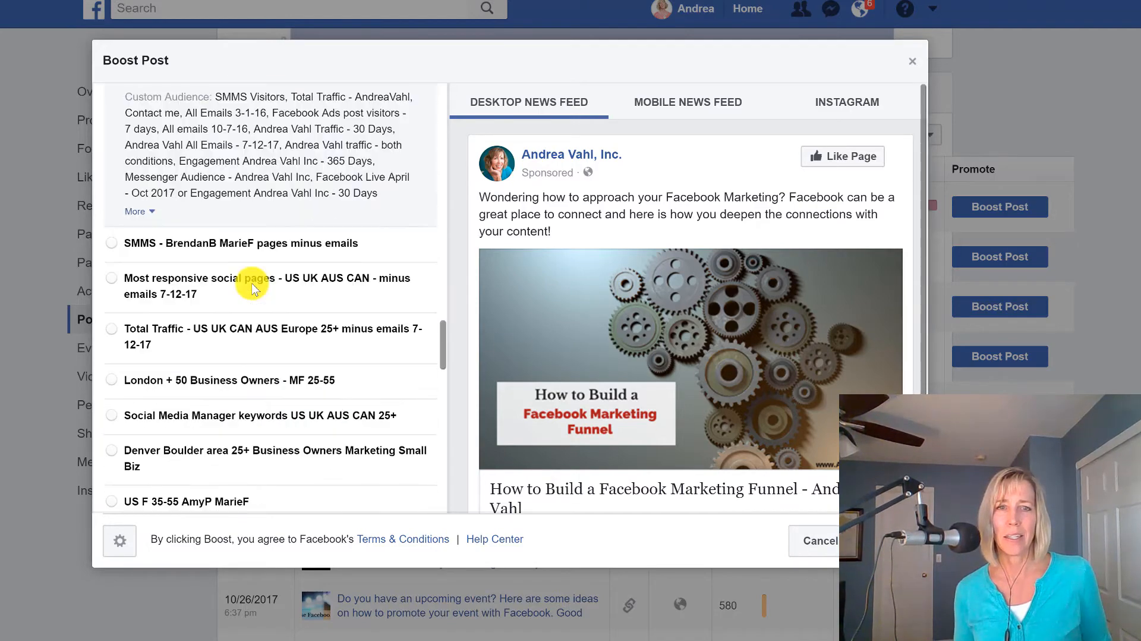
{"action": "scroll", "coordinate": [252, 285], "scroll_direction": "down", "scroll_amount": 12}
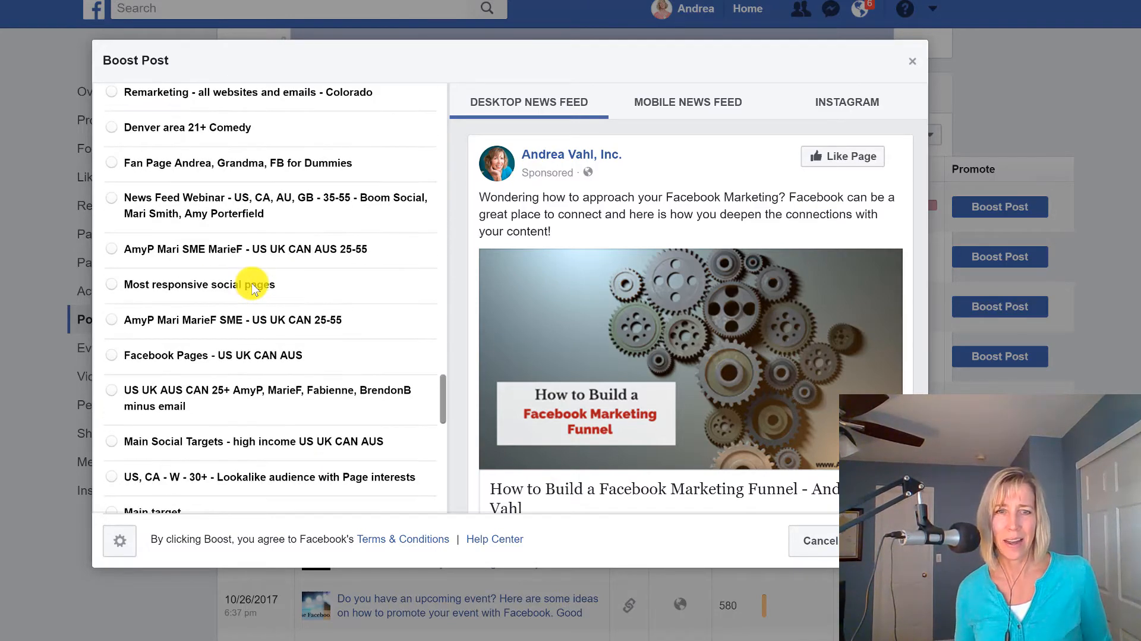
{"action": "scroll", "coordinate": [248, 272], "scroll_direction": "down", "scroll_amount": 5}
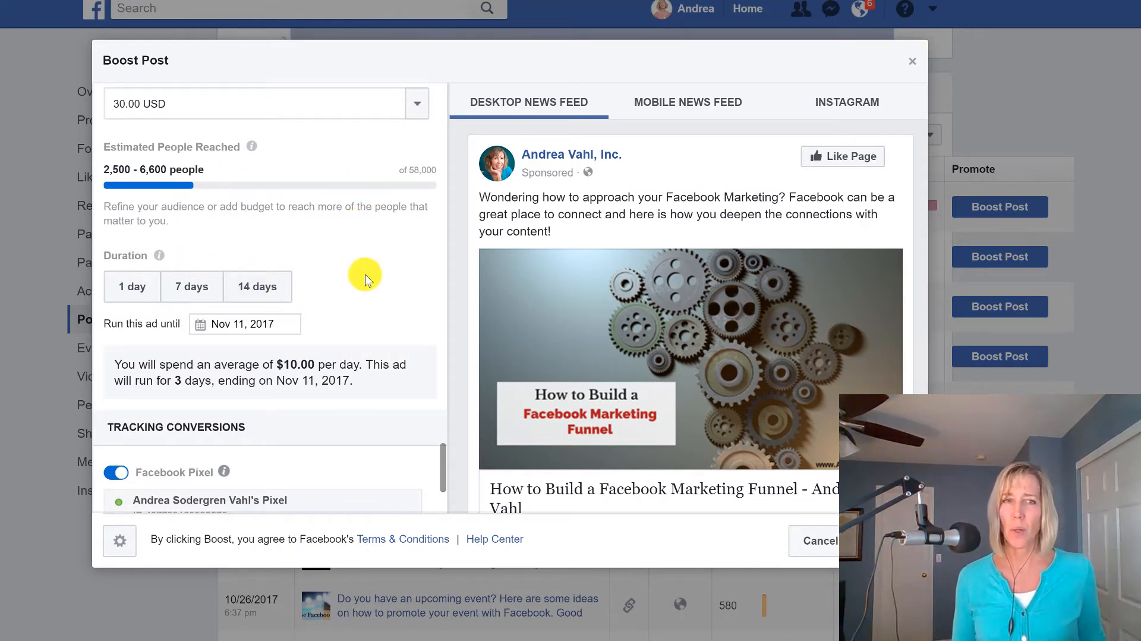
{"action": "scroll", "coordinate": [345, 238], "scroll_direction": "up", "scroll_amount": 2}
{"action": "scroll", "coordinate": [318, 197], "scroll_direction": "up", "scroll_amount": 2}
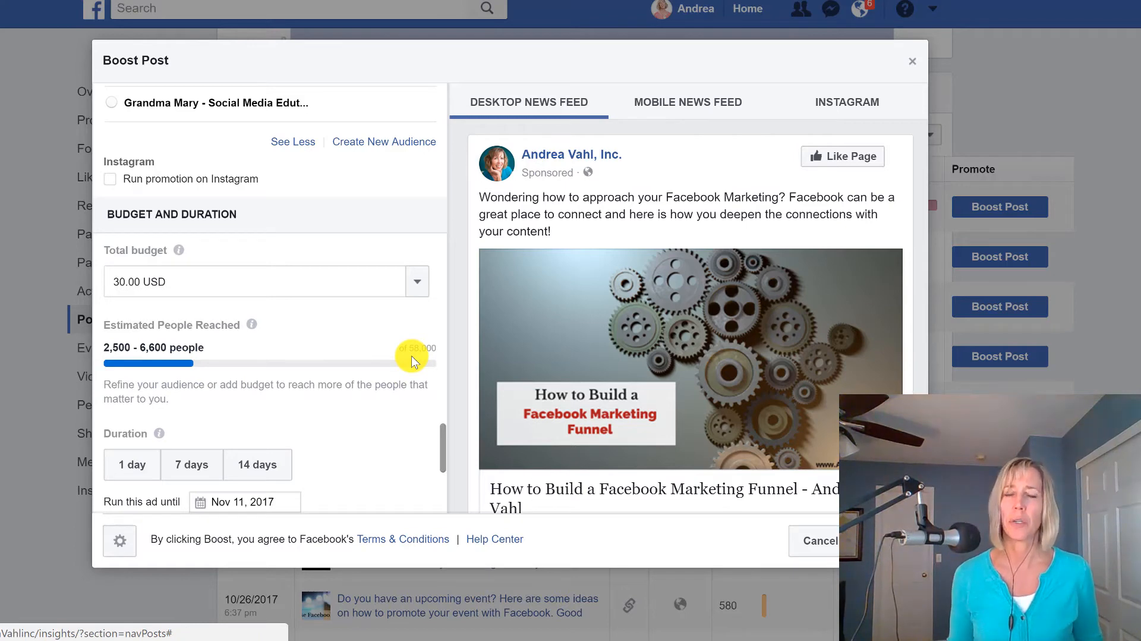
{"action": "scroll", "coordinate": [415, 359], "scroll_direction": "down", "scroll_amount": 3}
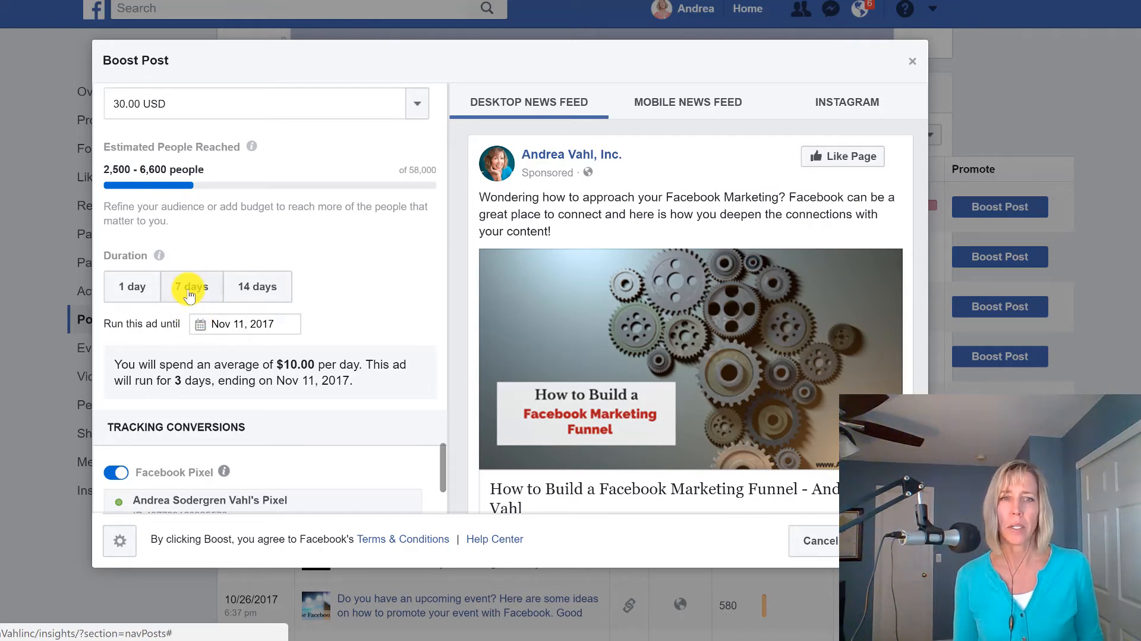
{"action": "left_click", "coordinate": [256, 328]}
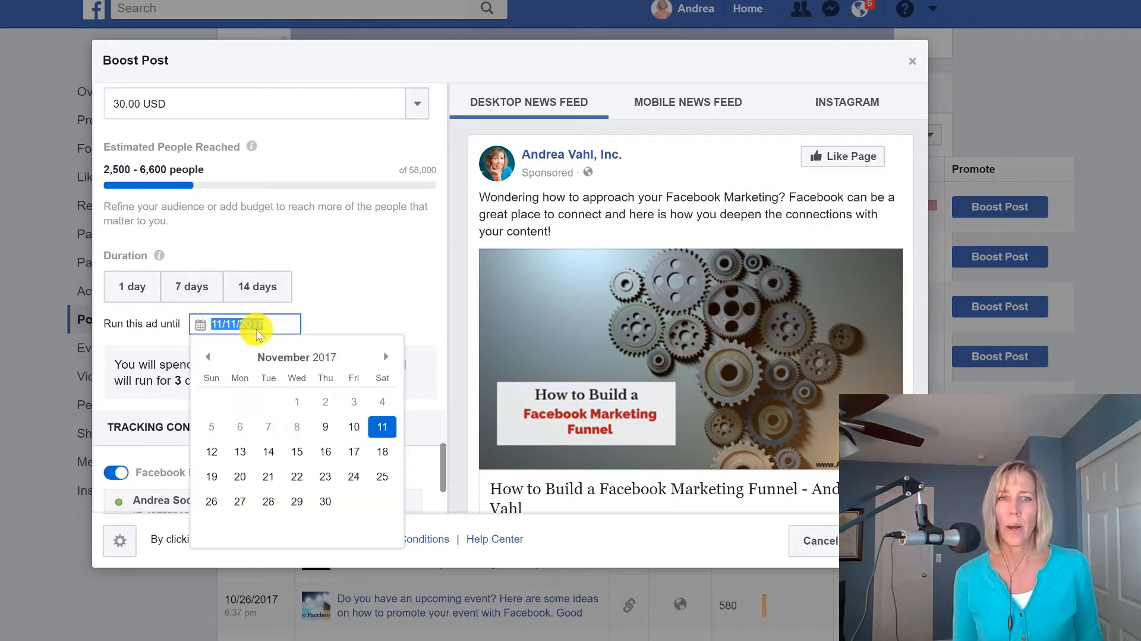
{"action": "left_click", "coordinate": [211, 451]}
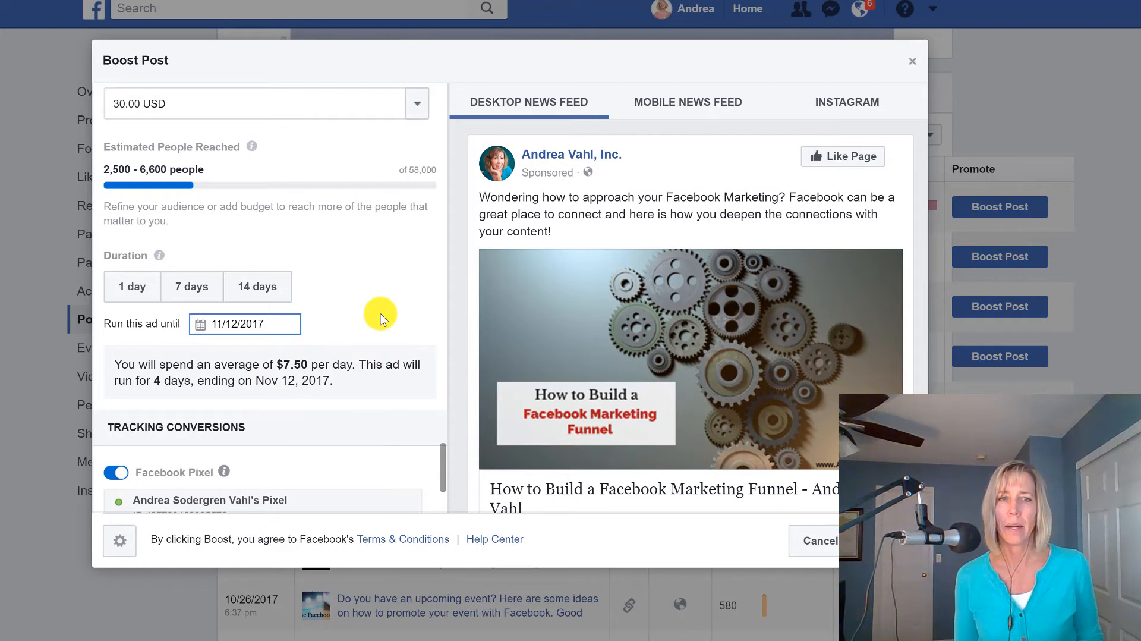
Check the boost's conversion tracking, payment and budget settings, and submit the boost.
{"action": "scroll", "coordinate": [267, 345], "scroll_direction": "down", "scroll_amount": 5}
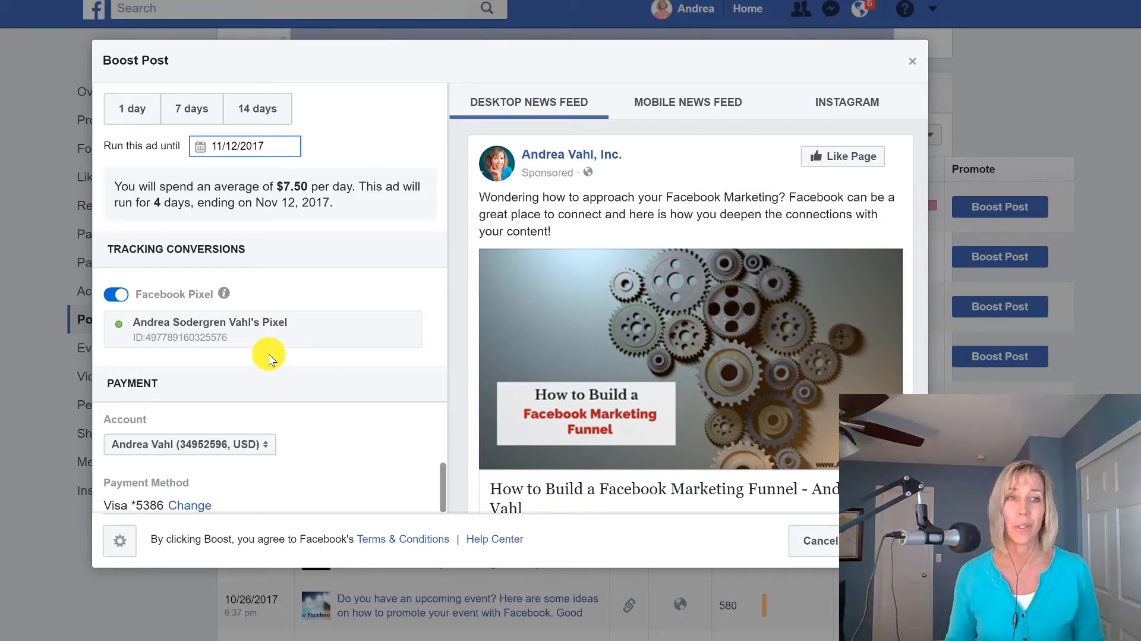
{"action": "scroll", "coordinate": [279, 339], "scroll_direction": "down", "scroll_amount": 1}
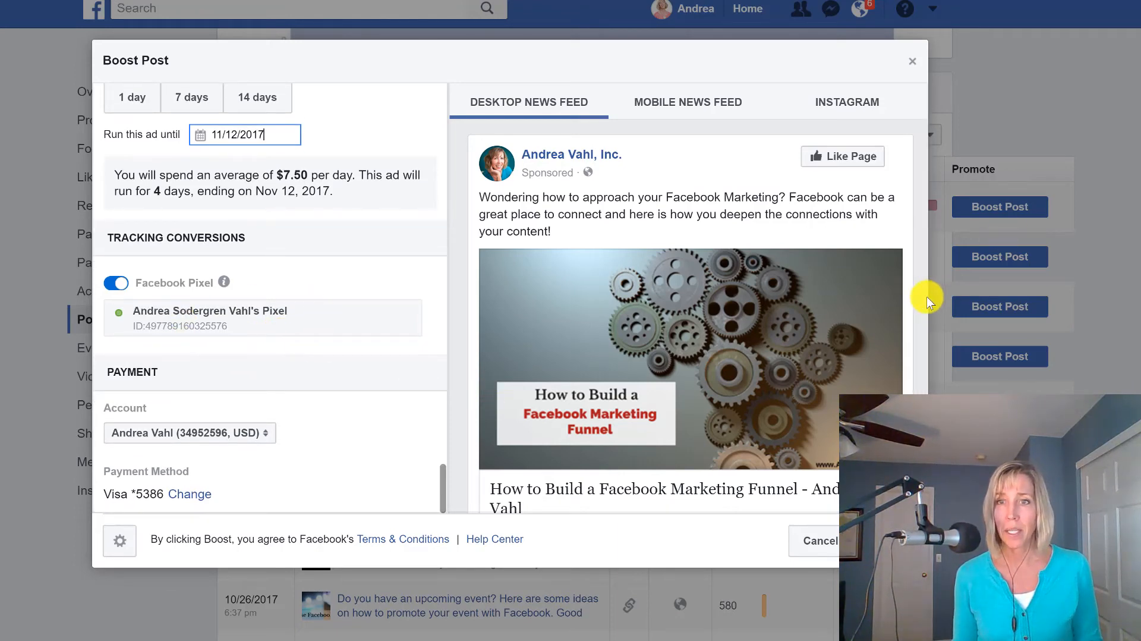
{"action": "scroll", "coordinate": [925, 319], "scroll_direction": "down", "scroll_amount": 1}
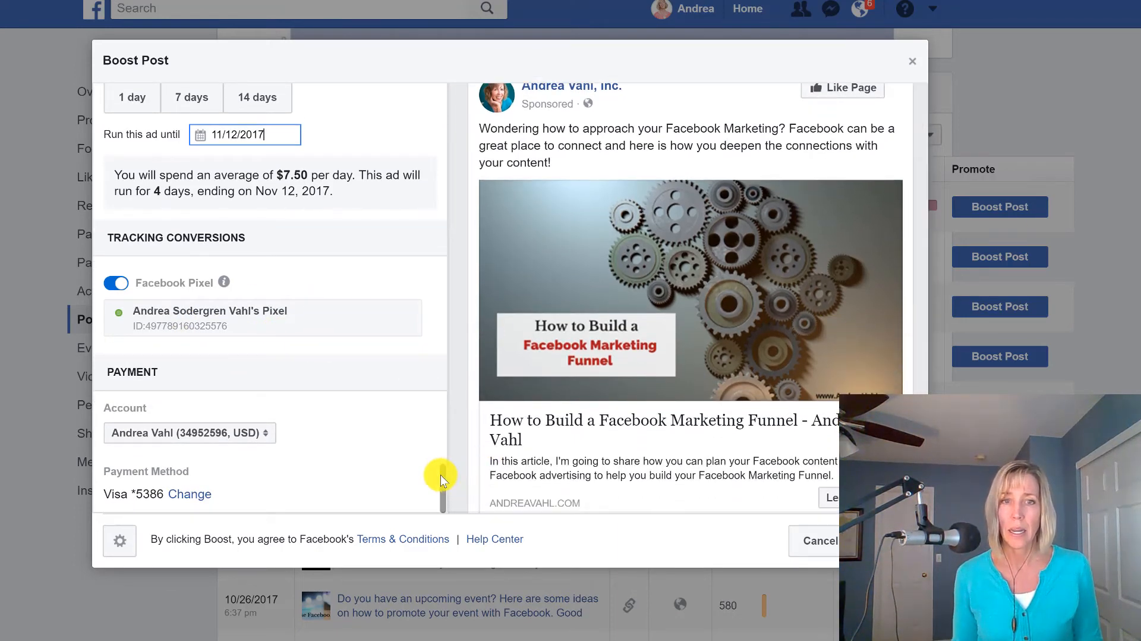
{"action": "triple_click", "coordinate": [441, 484]}
{"action": "scroll", "coordinate": [401, 223], "scroll_direction": "up", "scroll_amount": 5}
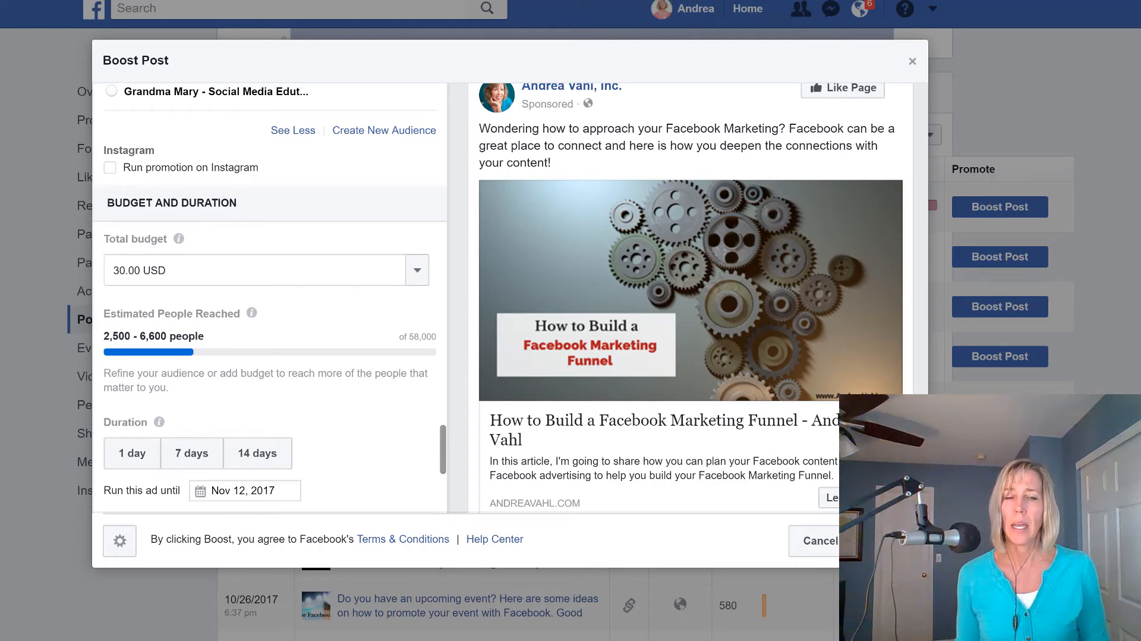
{"action": "left_click", "coordinate": [888, 541]}
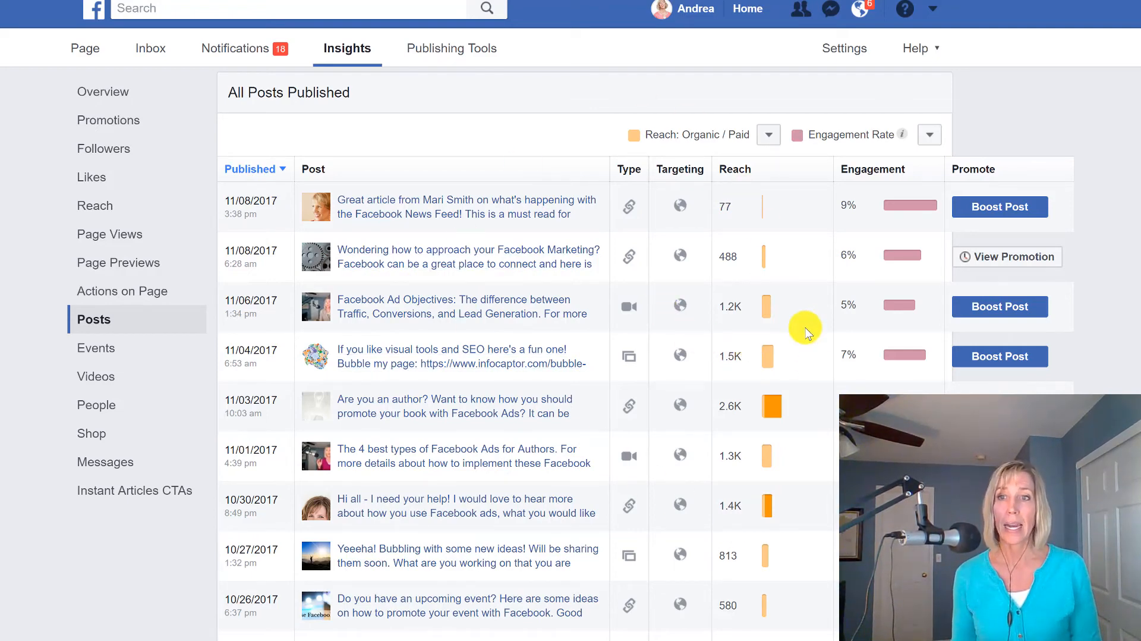
Open the promotion of the boosted Facebook Marketing post, examine its order summary and close it.
{"action": "left_click", "coordinate": [990, 259]}
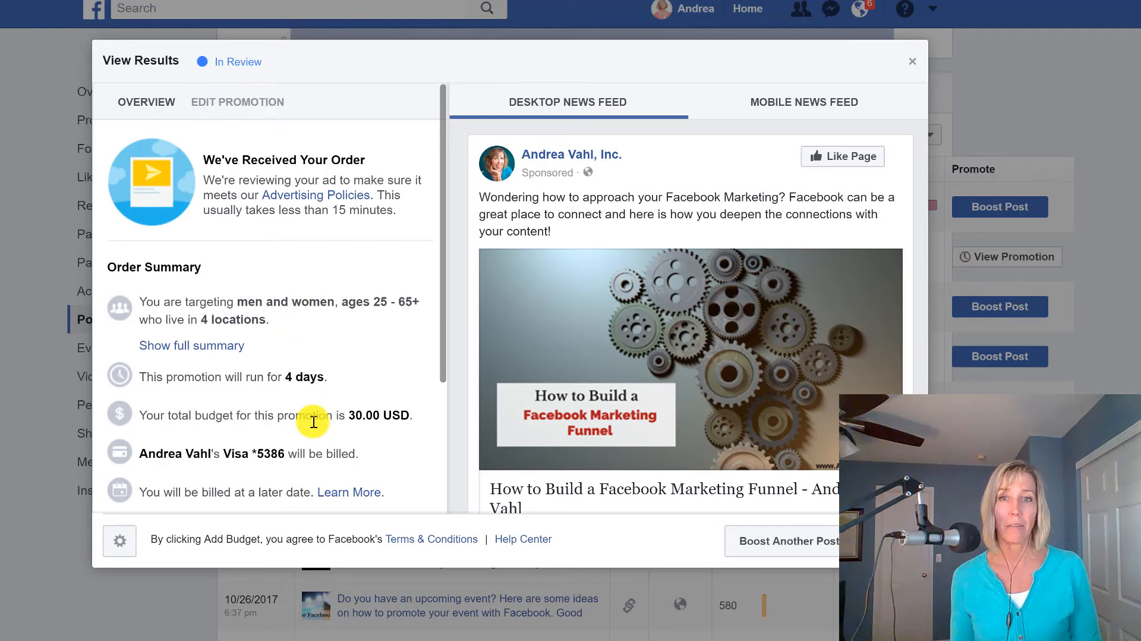
{"action": "scroll", "coordinate": [305, 416], "scroll_direction": "down", "scroll_amount": 2}
{"action": "scroll", "coordinate": [330, 344], "scroll_direction": "up", "scroll_amount": 2}
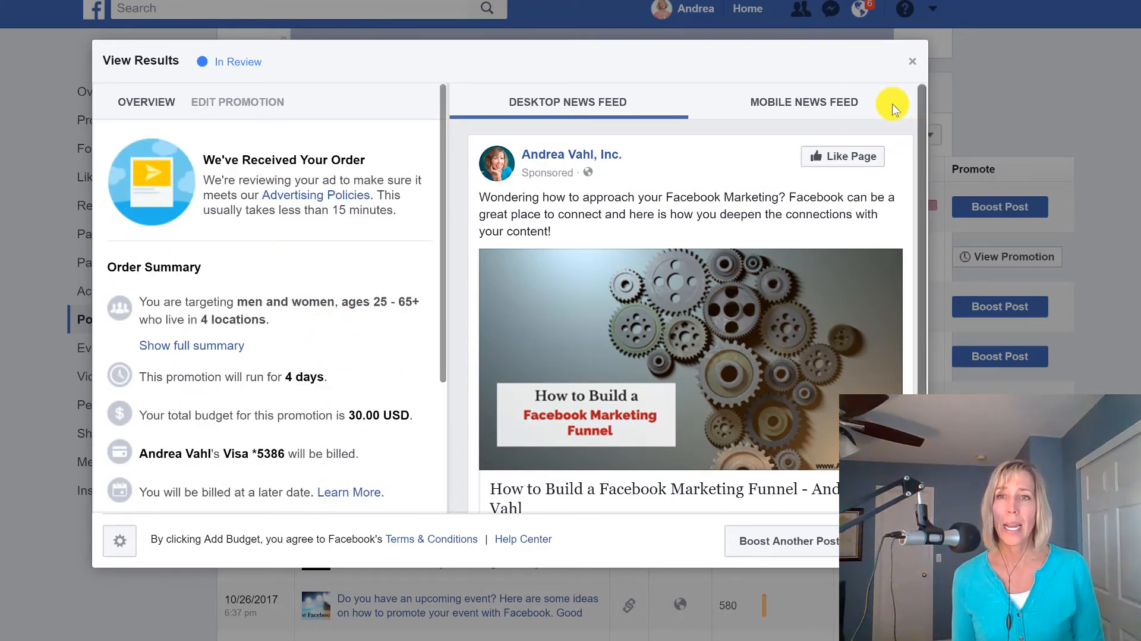
{"action": "left_click", "coordinate": [914, 62]}
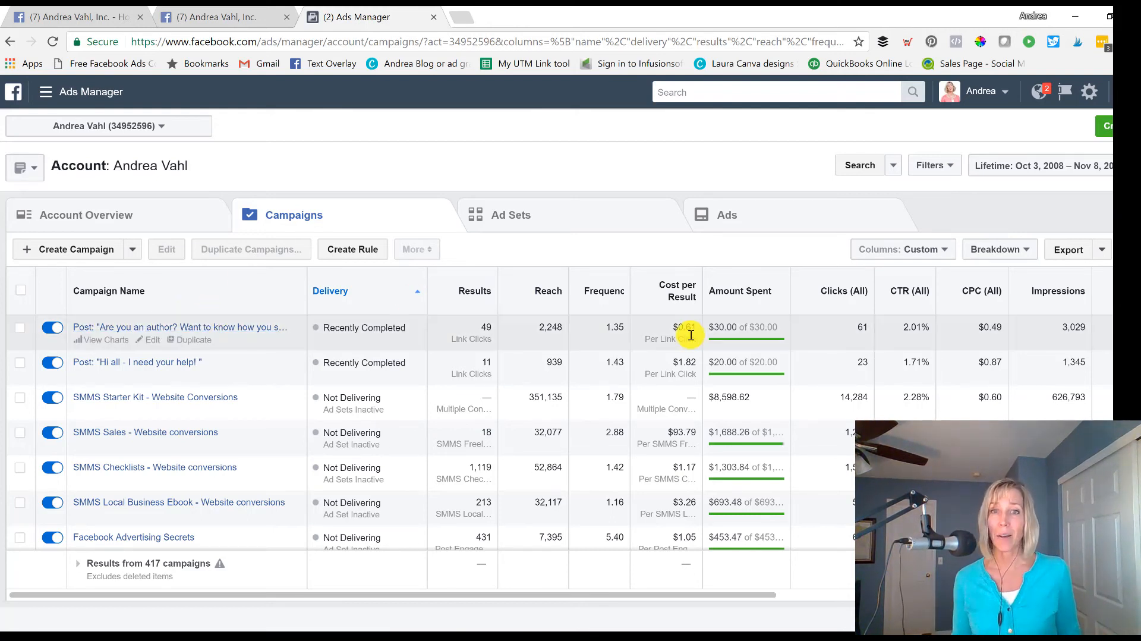
Examine the cost per result and click-through rate of the "Are you an author?" post campaign.
{"action": "double_click", "coordinate": [670, 330]}
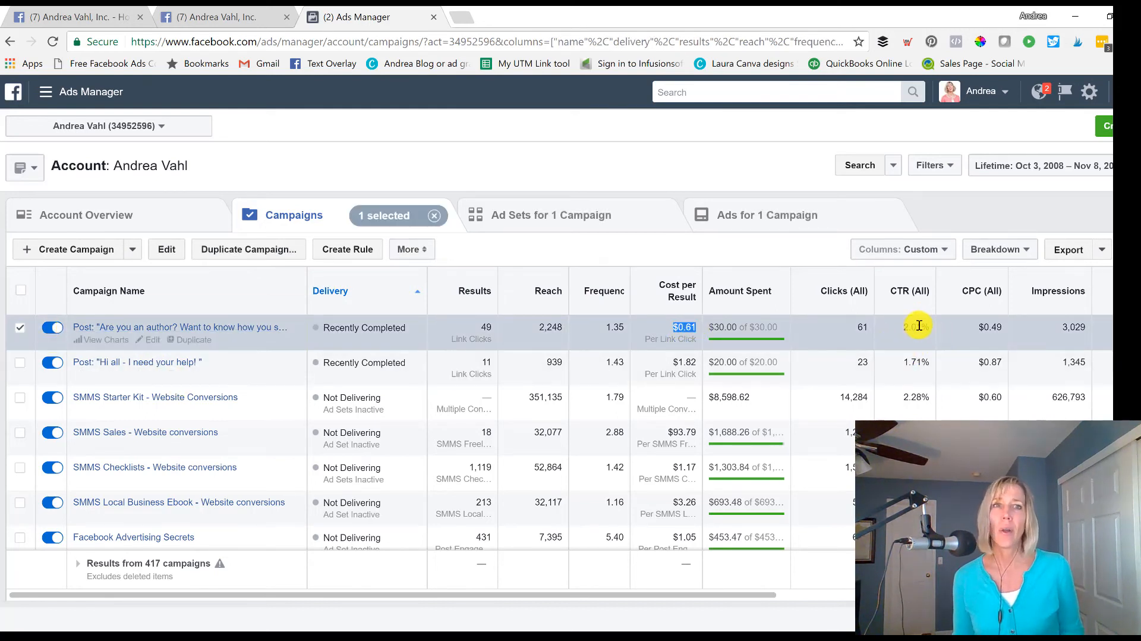
{"action": "mouse_move", "coordinate": [931, 313]}
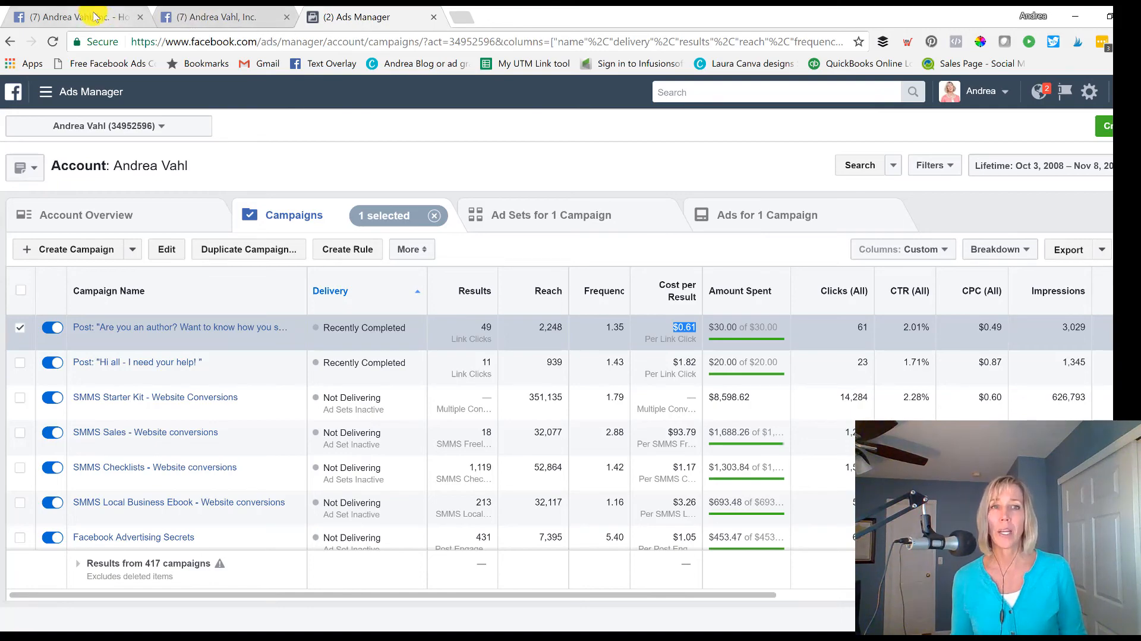
Switch to the Facebook page's home view and look through its timeline for the boosted author post.
{"action": "left_click", "coordinate": [191, 21]}
{"action": "scroll", "coordinate": [611, 401], "scroll_direction": "up", "scroll_amount": 5}
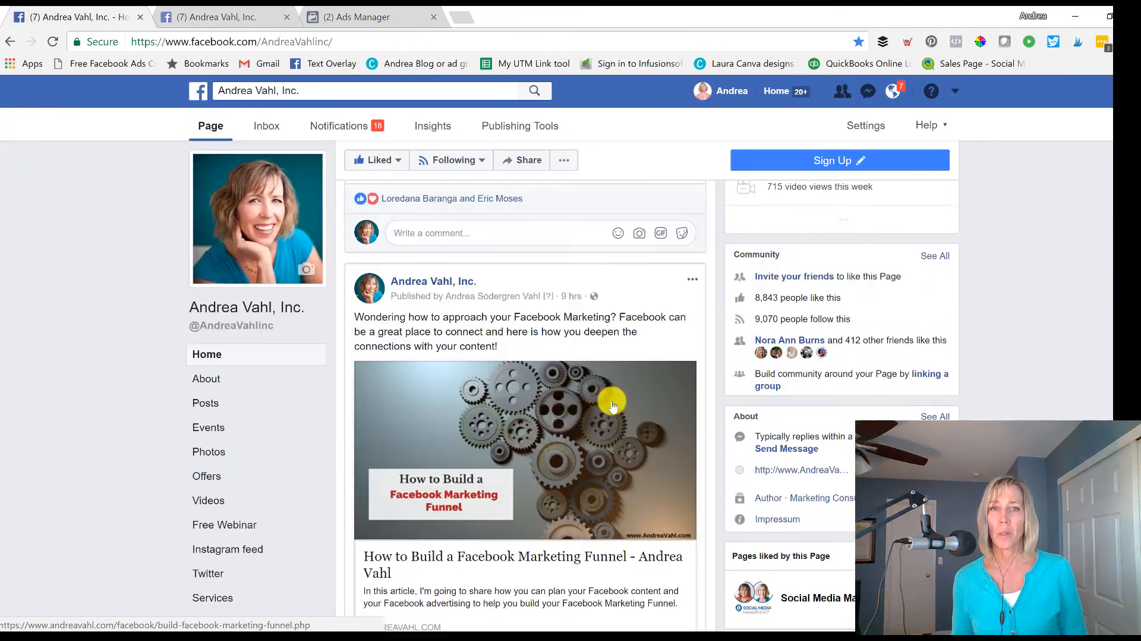
{"action": "scroll", "coordinate": [604, 377], "scroll_direction": "down", "scroll_amount": 13}
{"action": "scroll", "coordinate": [586, 368], "scroll_direction": "down", "scroll_amount": 12}
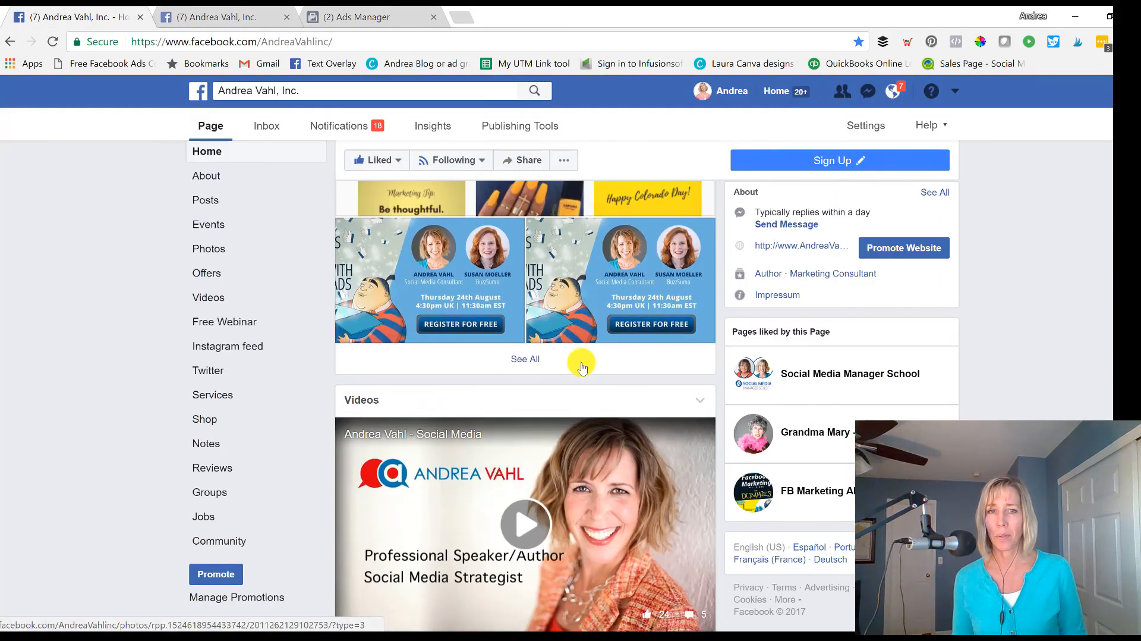
{"action": "scroll", "coordinate": [581, 361], "scroll_direction": "down", "scroll_amount": 12}
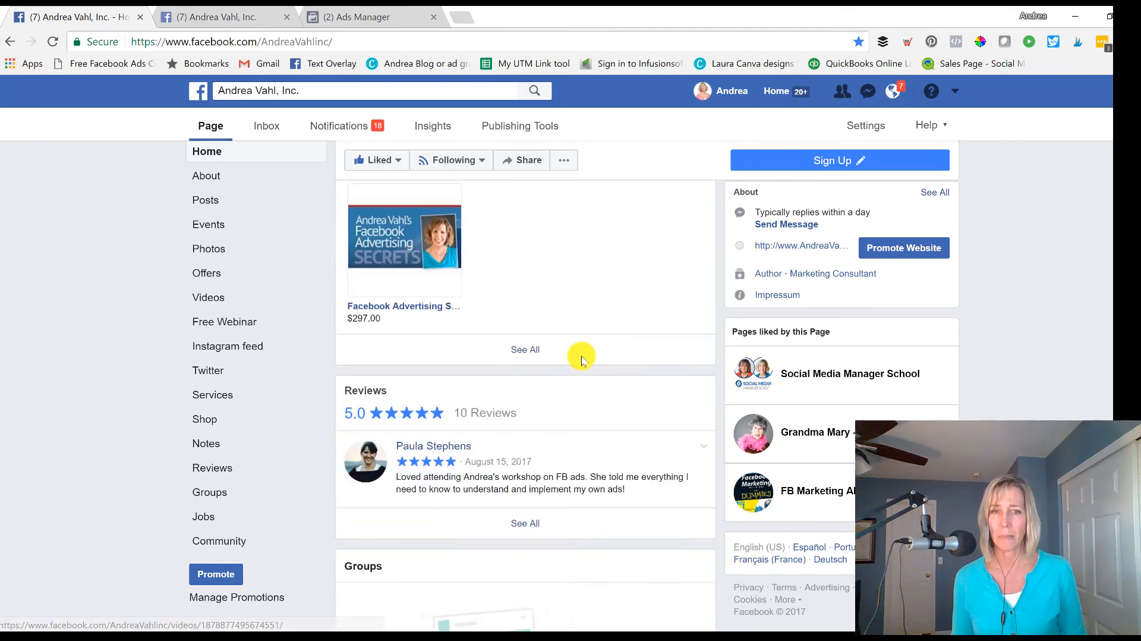
In the page's post Insights, open the promotion results of the 11/03/2017 "Are you an author?" post and examine its actions and spend.
{"action": "left_click", "coordinate": [247, 18]}
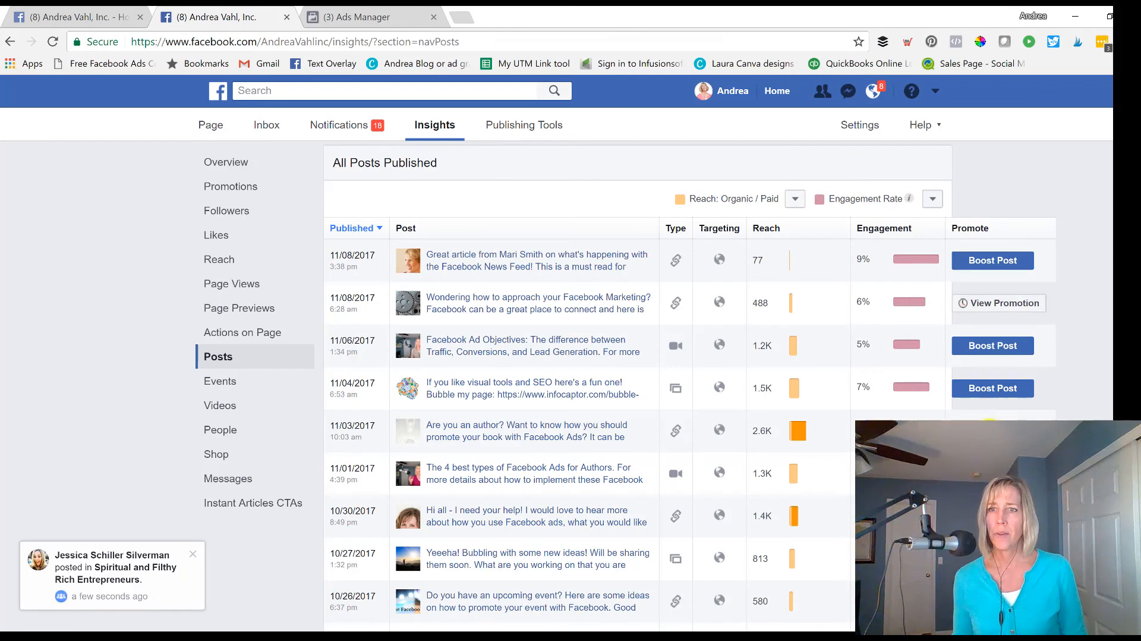
{"action": "left_click", "coordinate": [989, 429]}
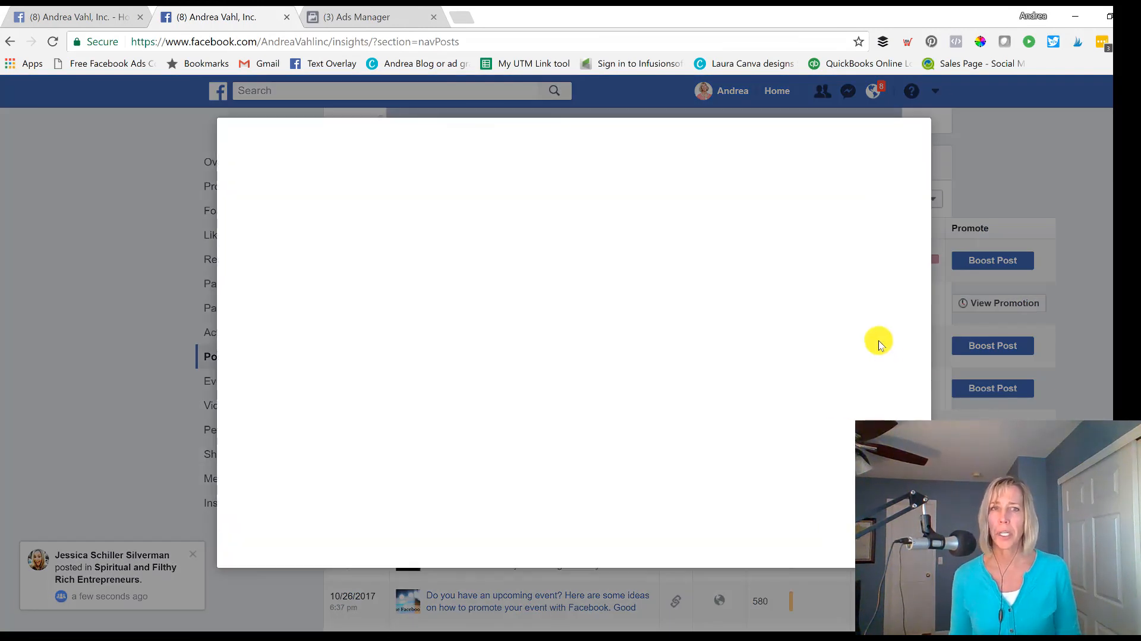
{"action": "scroll", "coordinate": [433, 312], "scroll_direction": "down", "scroll_amount": 3}
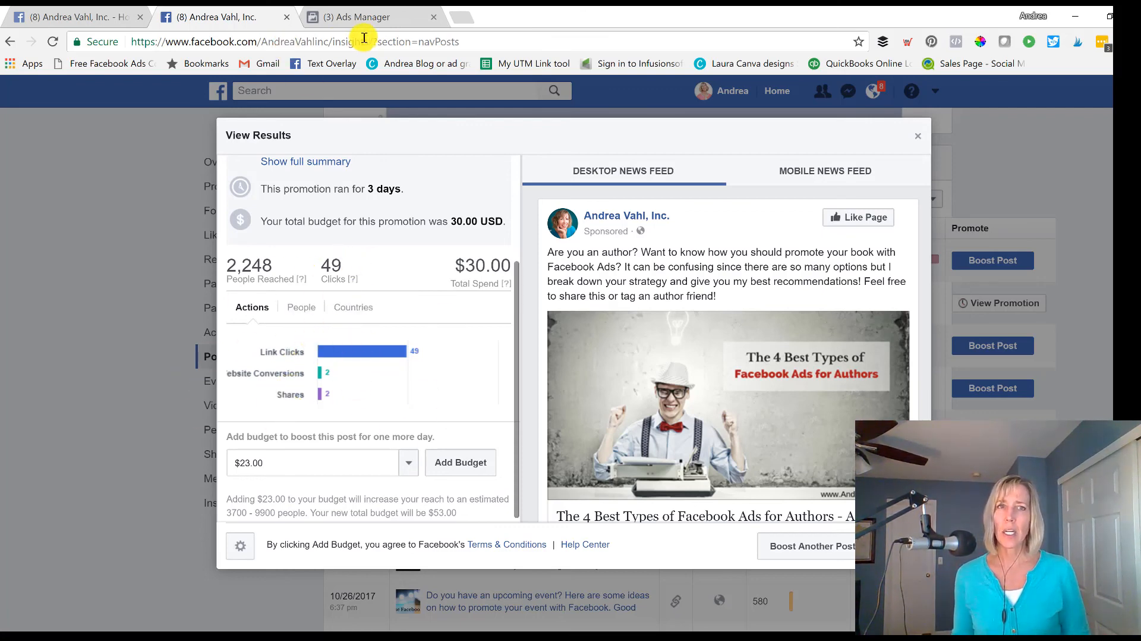
Return to Ads Manager and compare the author post campaign's cost per link click and amount spent with the other campaigns.
{"action": "left_click", "coordinate": [350, 17]}
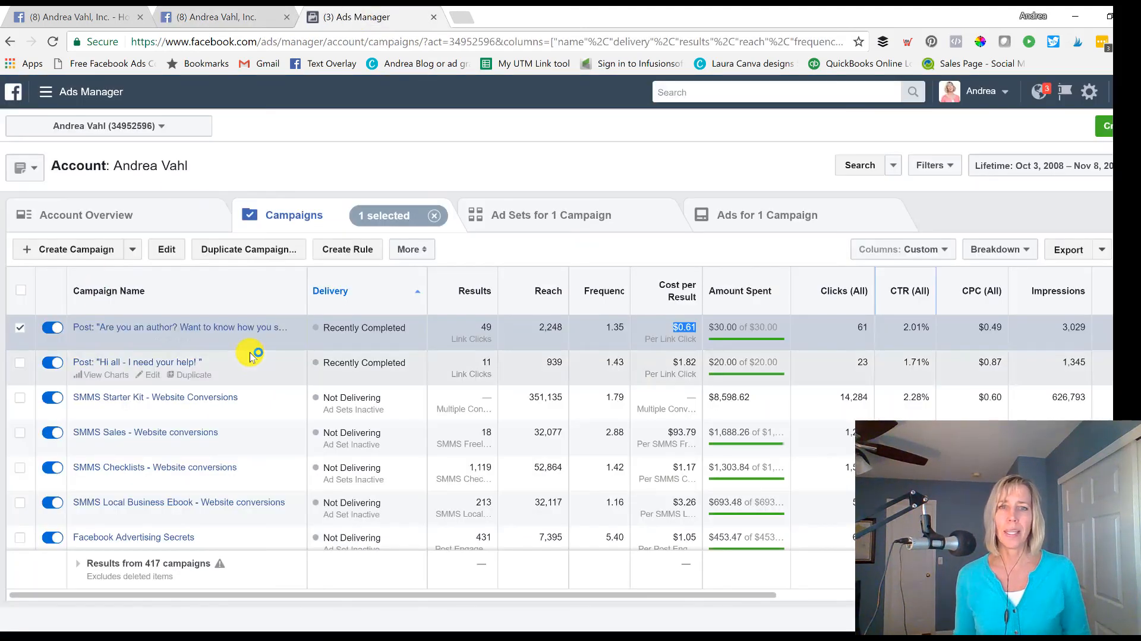
{"action": "left_click_drag", "start_coordinate": [681, 334], "coordinate": [673, 331]}
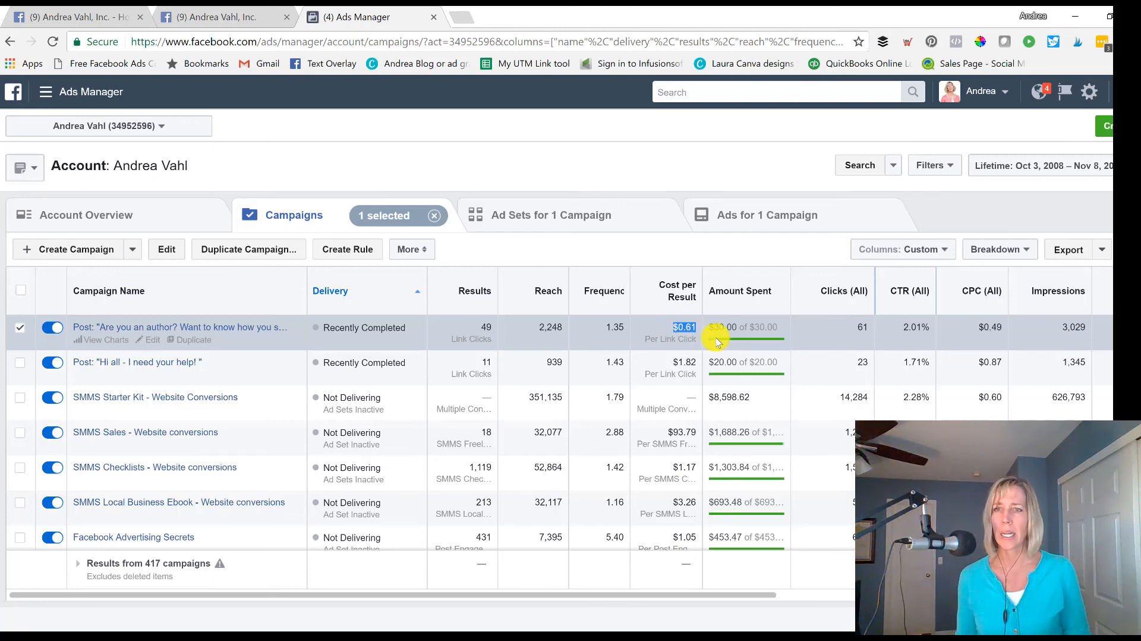
{"action": "mouse_move", "coordinate": [724, 598]}
{"action": "left_mouse_down"}
{"action": "mouse_move", "coordinate": [977, 596]}
{"action": "mouse_move", "coordinate": [725, 596]}
{"action": "left_mouse_up"}
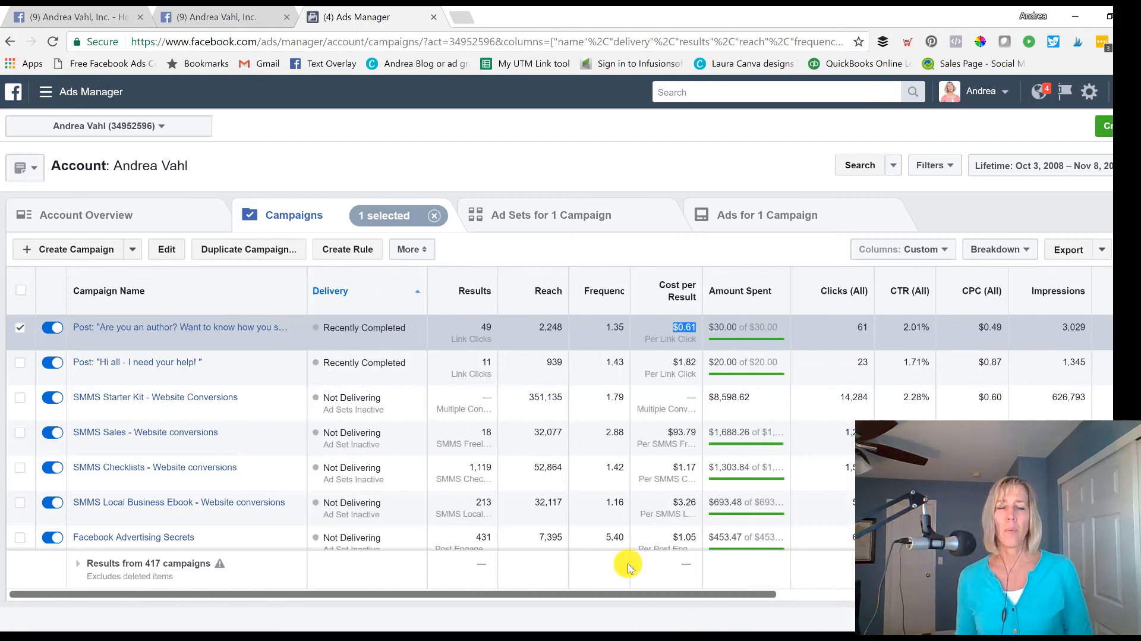